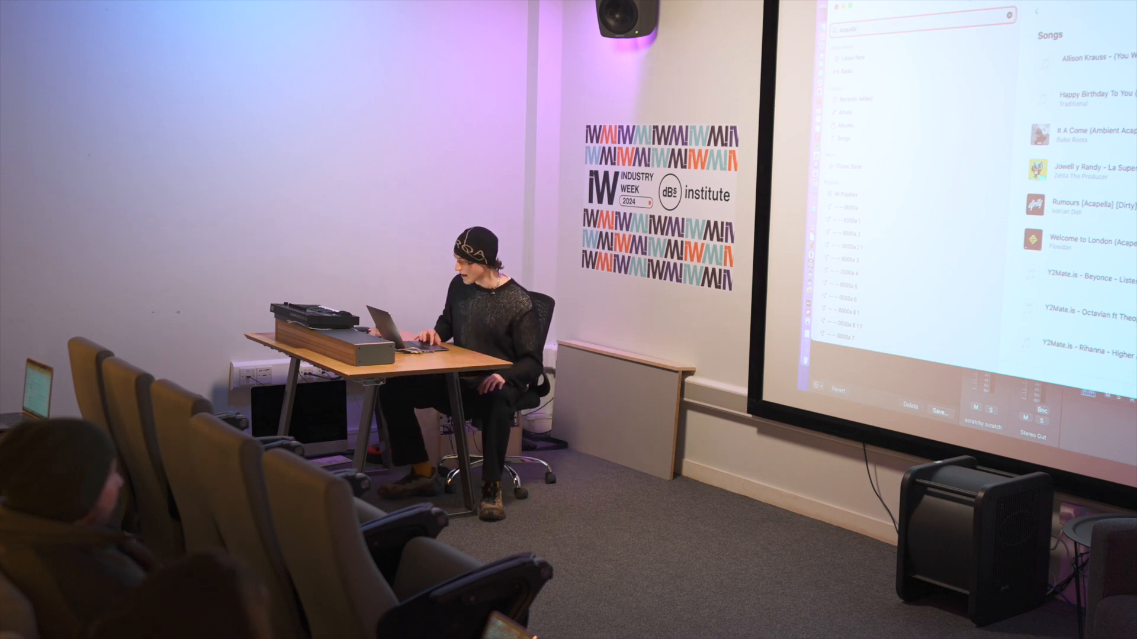
Clear the previous music library search, search for "exit st", and pause playback of Exit Strategy.
click(1010, 18)
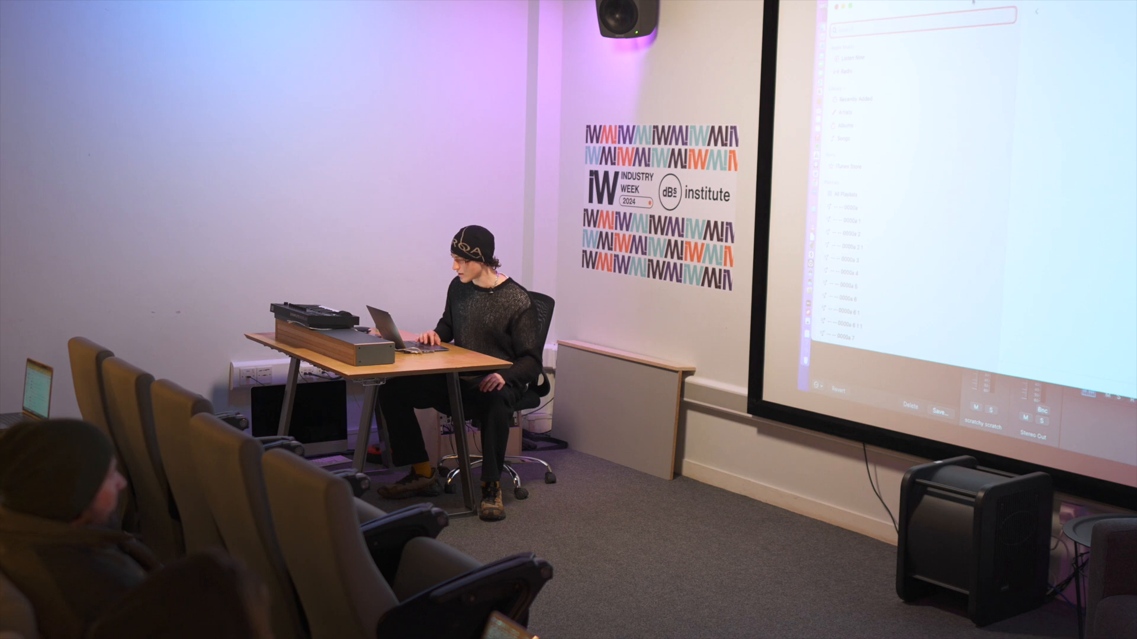
drag(973, 2, 1023, 1)
text(exit st)
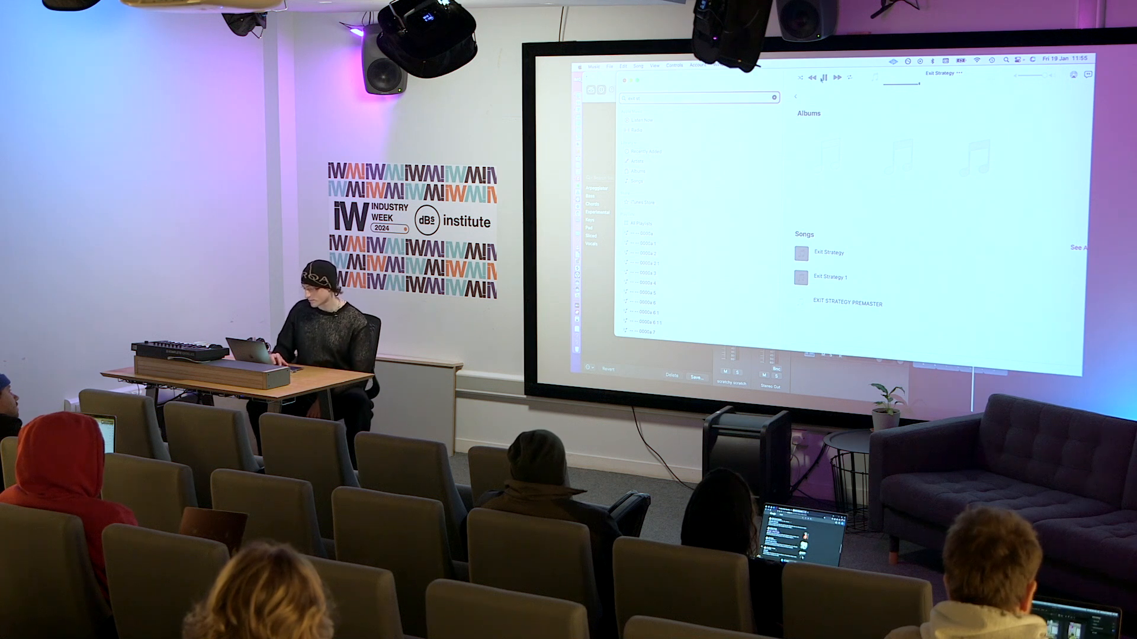
click(823, 78)
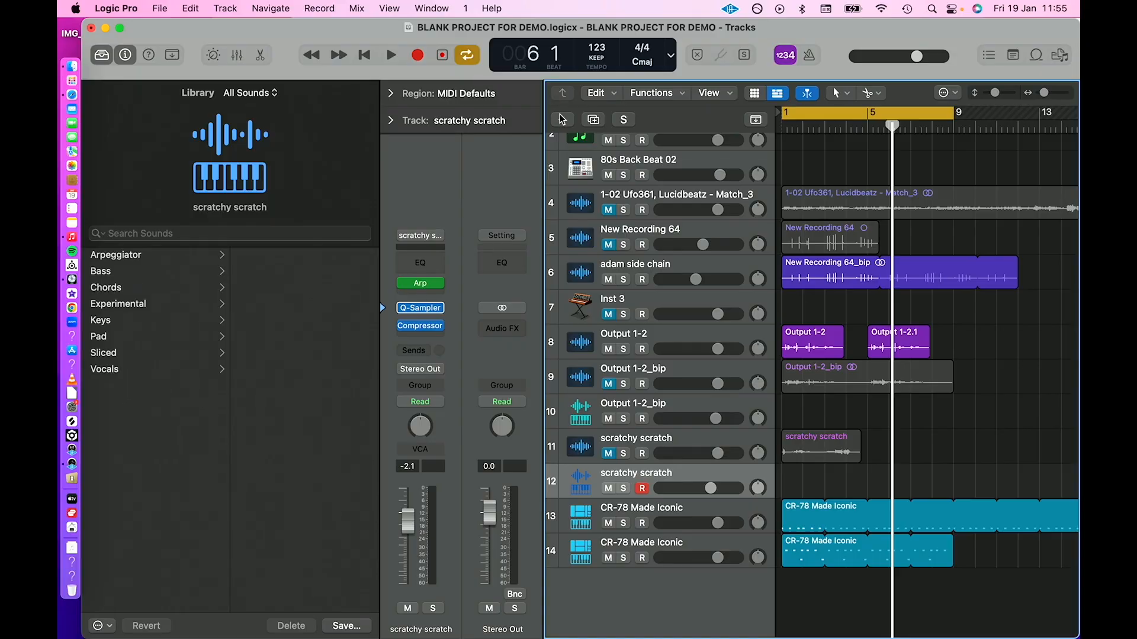
Switch to Logic Pro, add a software instrument track and load u-he's Diva in stereo as its instrument.
click(562, 119)
key(Return)
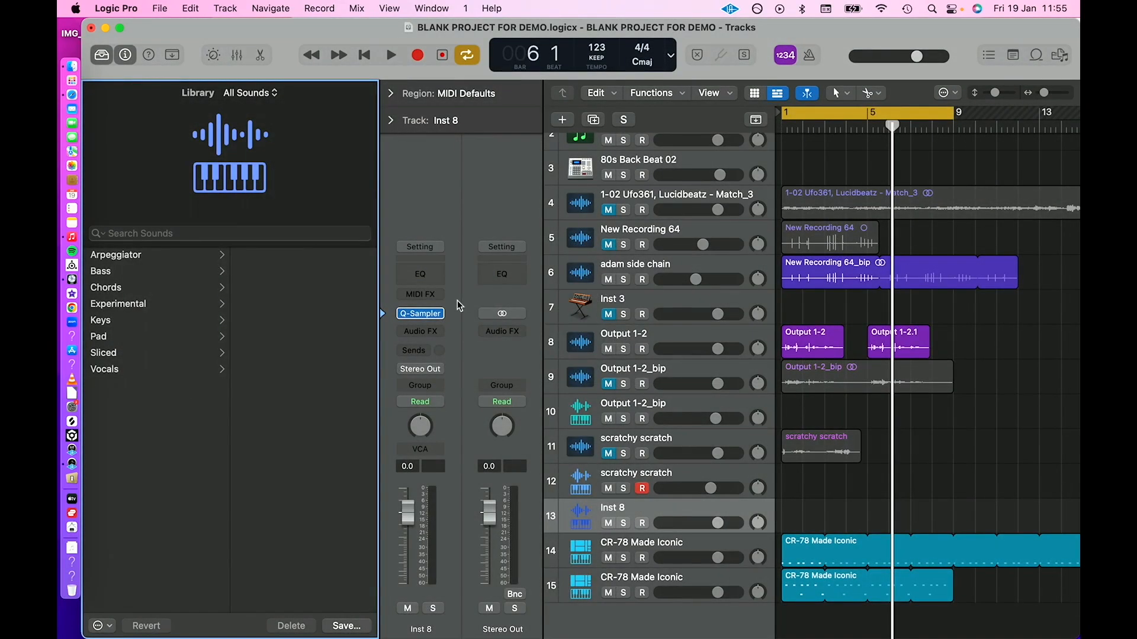
click(436, 313)
scroll(493, 533, down, 10)
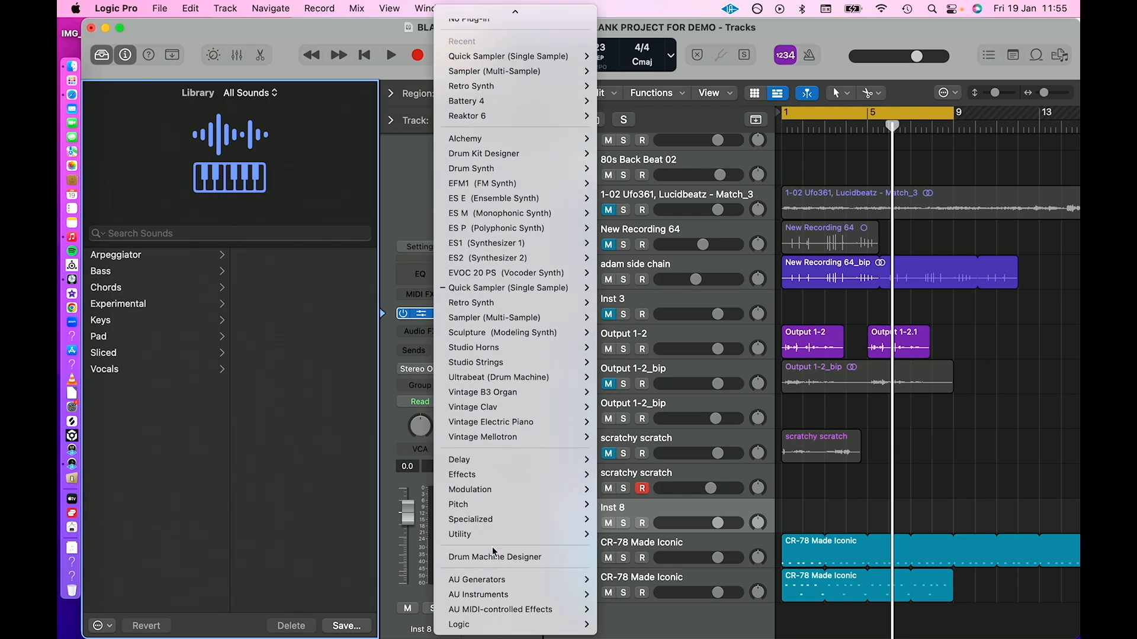
mouse_move(501, 595)
mouse_move(625, 599)
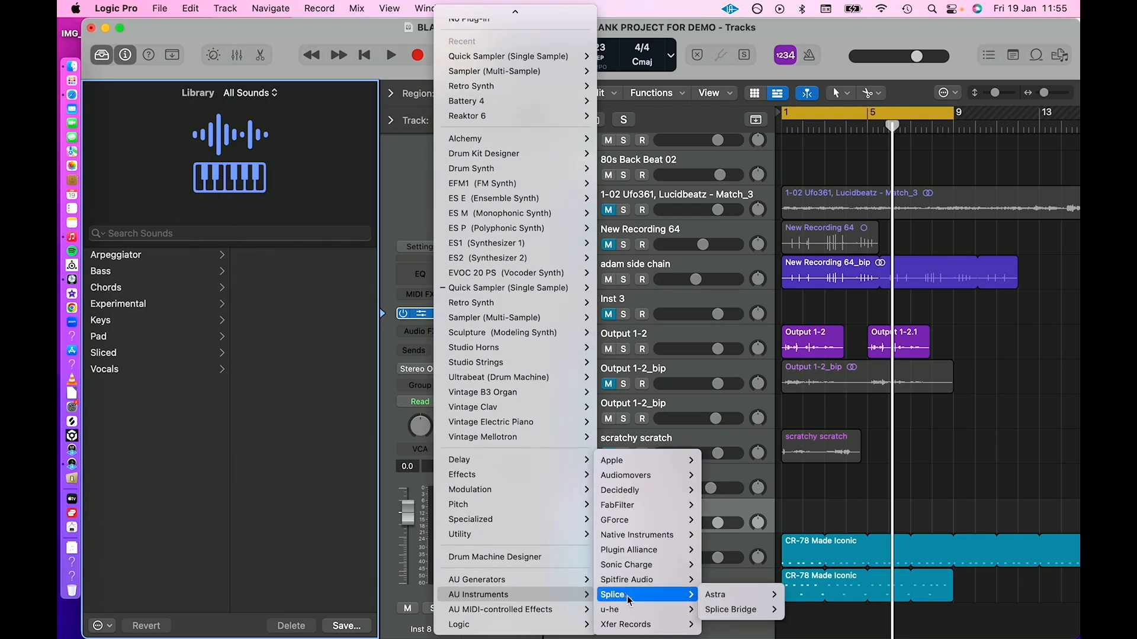
mouse_move(734, 565)
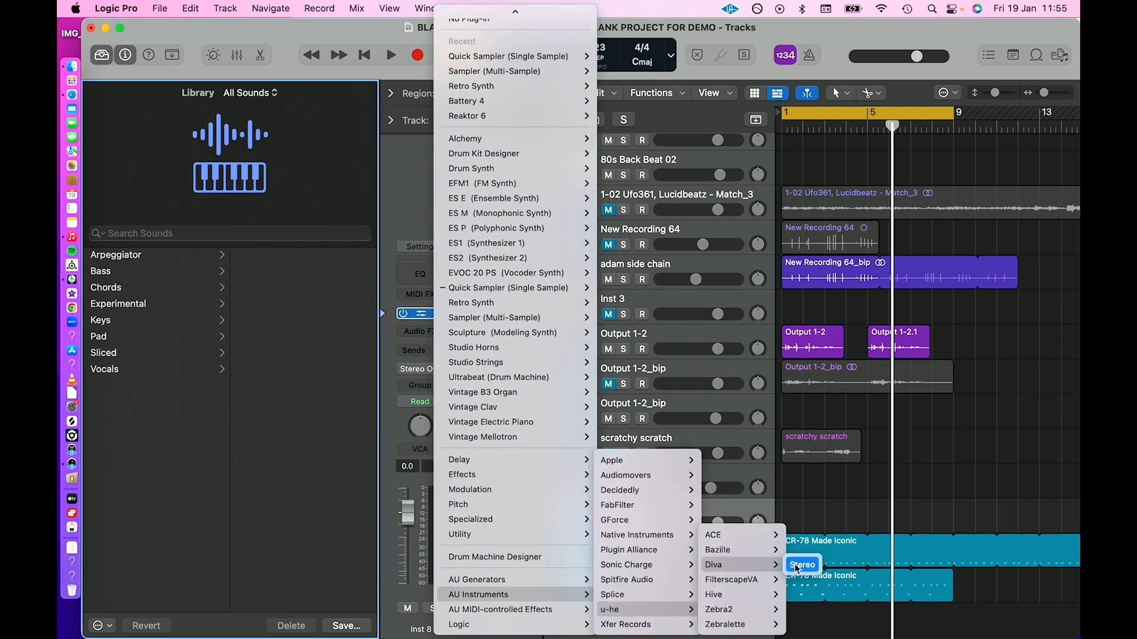
click(800, 565)
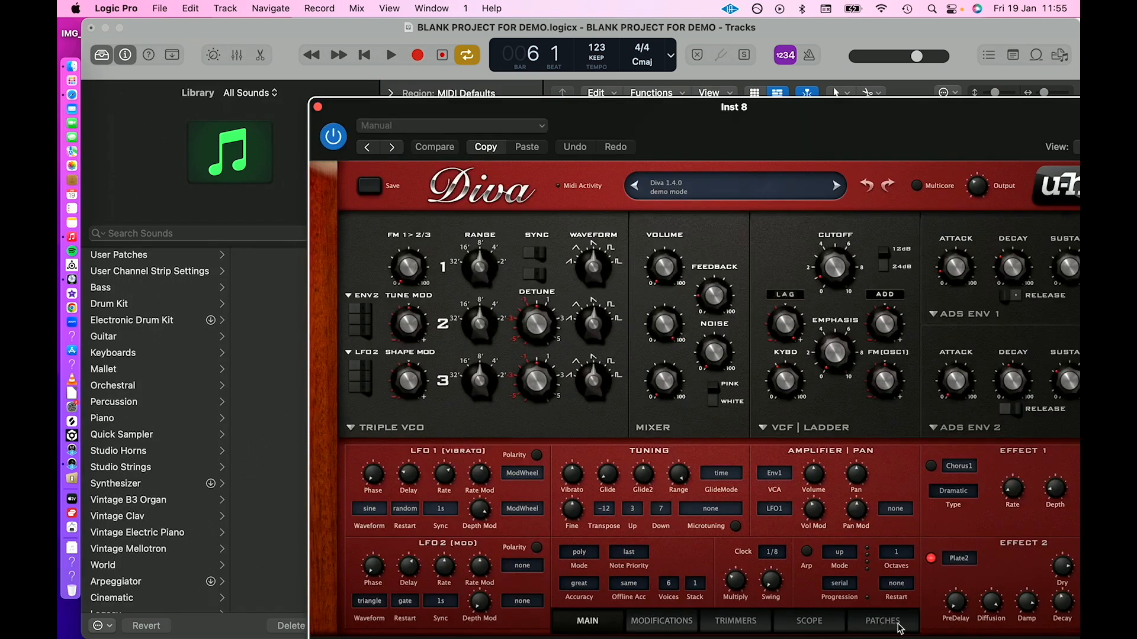
Load the HS Undertone 2 preset from the 4 DREAM SYNTH folder of Diva's patches.
click(883, 621)
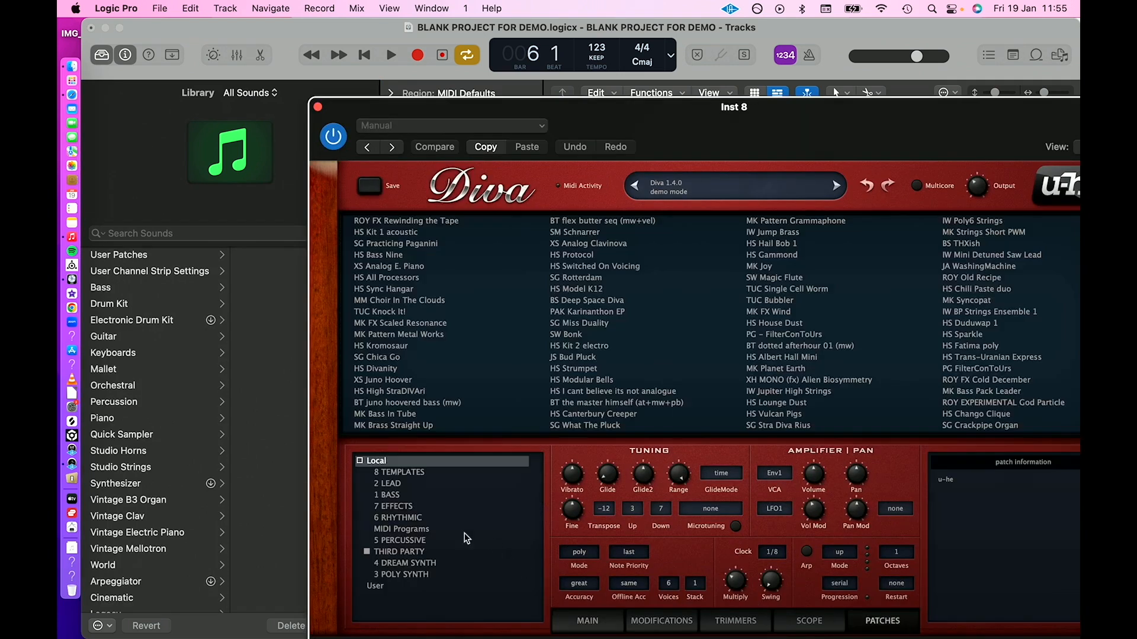
click(401, 575)
click(422, 565)
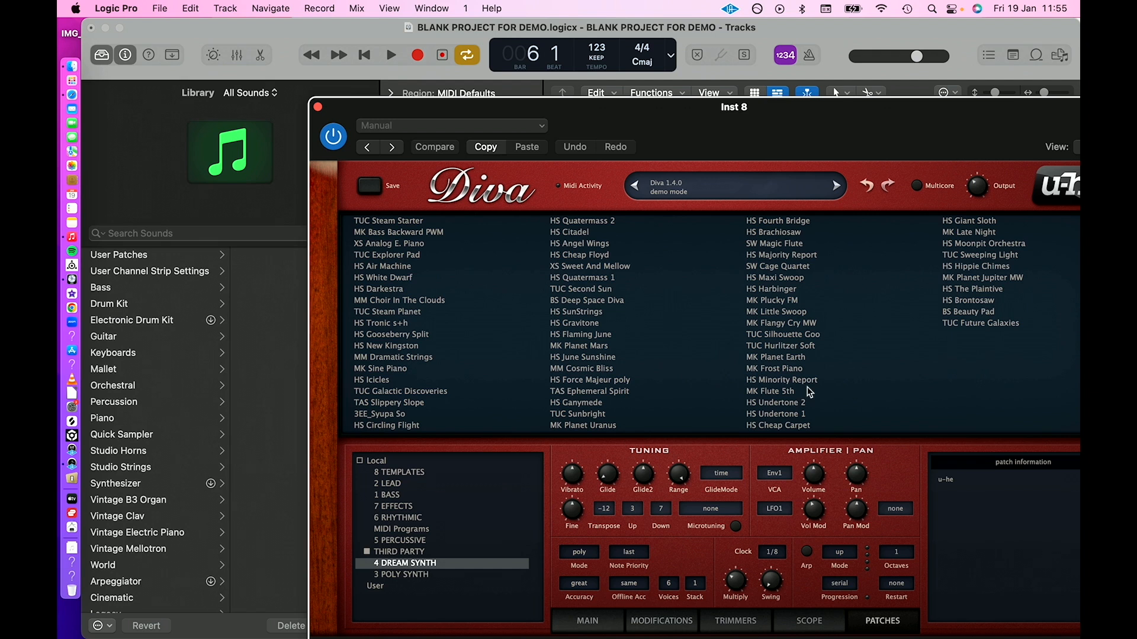
click(786, 405)
Bring up the Musical Typing keyboard and rearrange it and the Diva window to reach the track list and synth controls.
key(super+k)
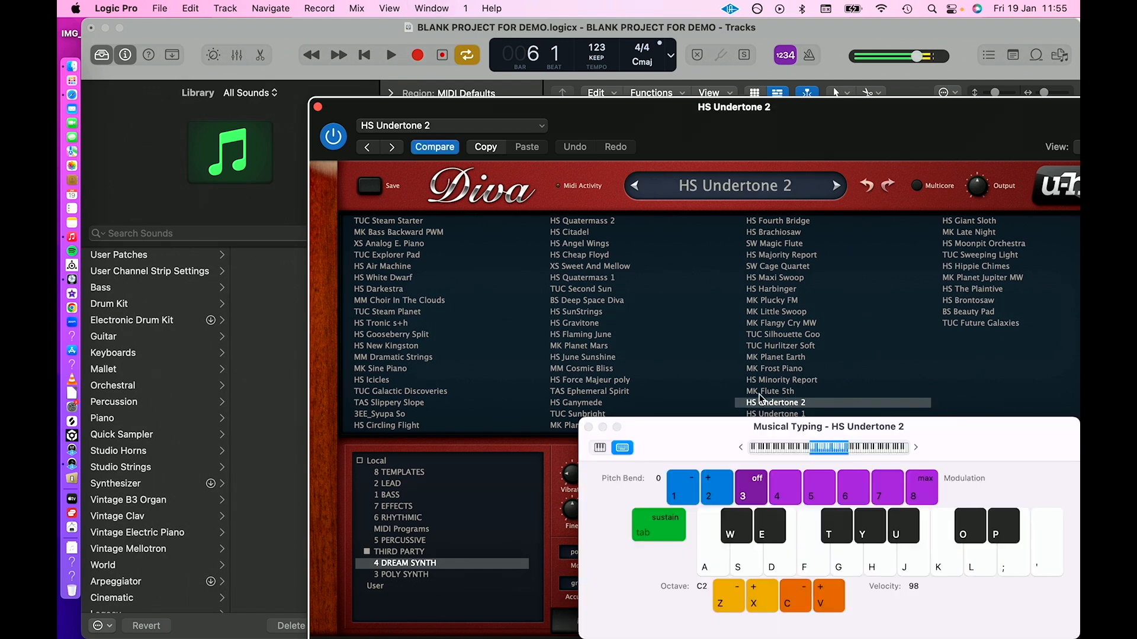
drag(652, 127, 671, 638)
drag(652, 441, 855, 531)
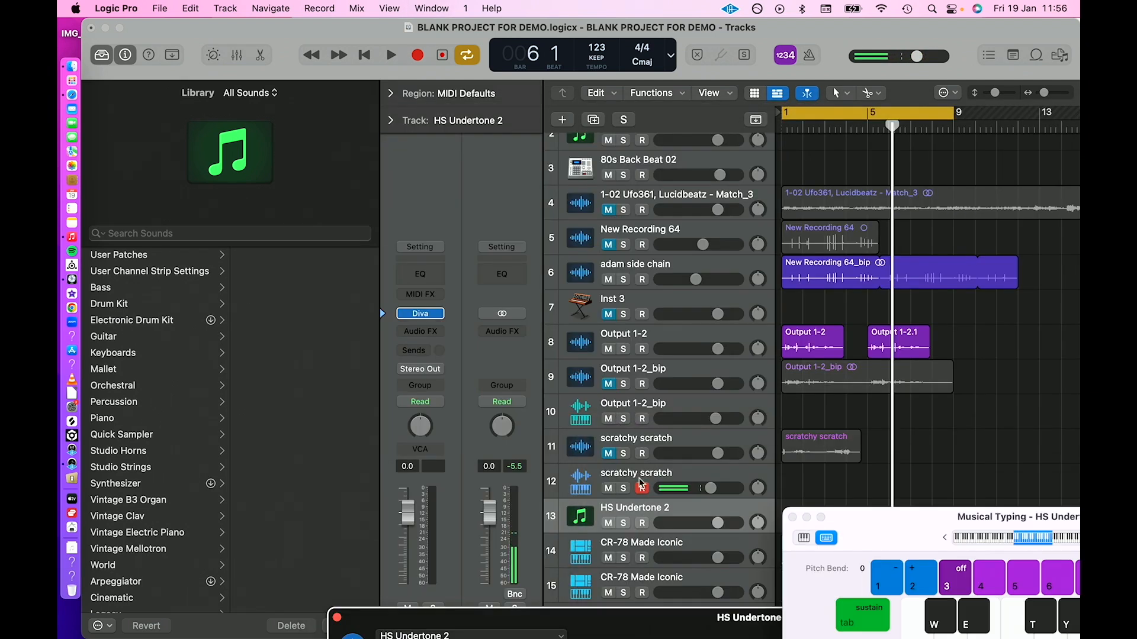
drag(655, 637, 616, 282)
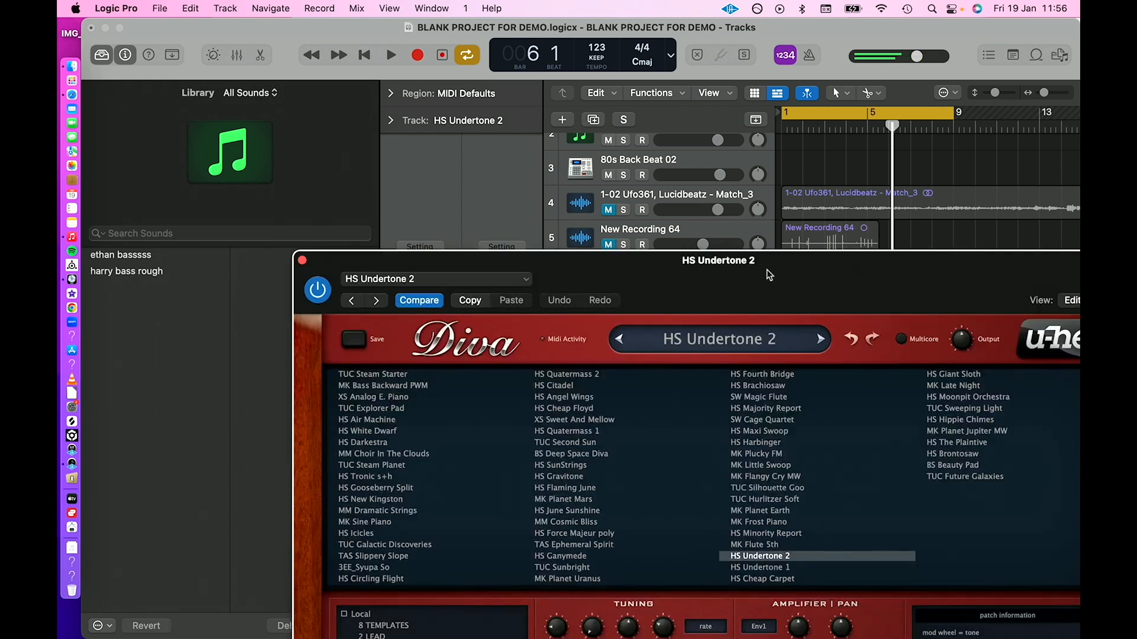
drag(767, 270, 681, 123)
On Diva's main page, raise the VCF1 frequency to 100.00 and switch off the Plate1 and Phaser2 effects.
click(484, 625)
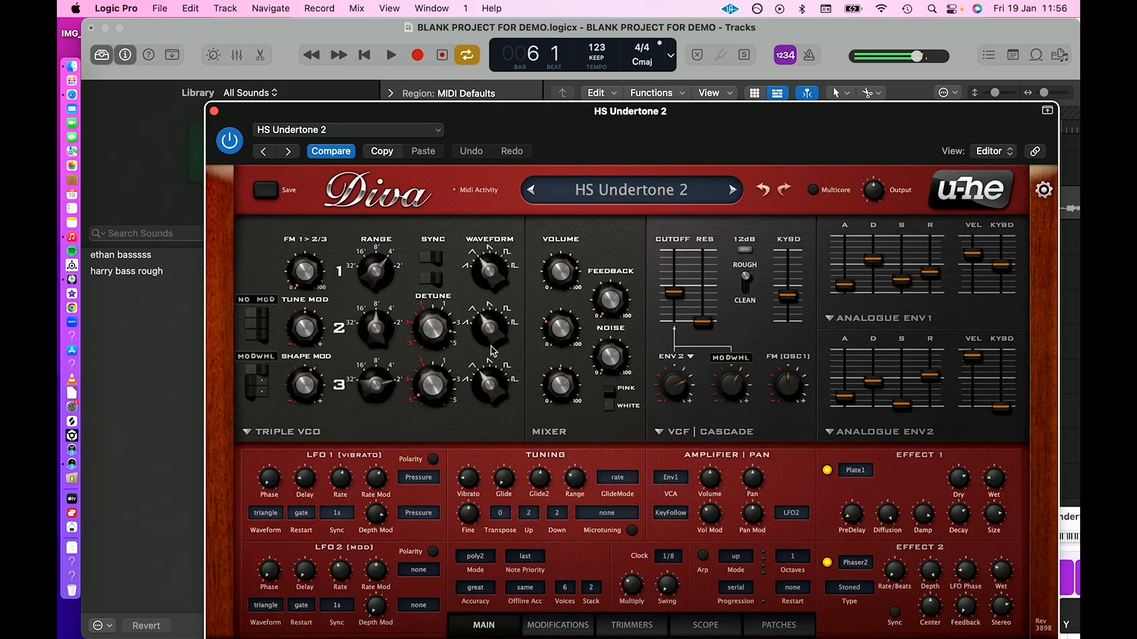
mouse_move(432, 333)
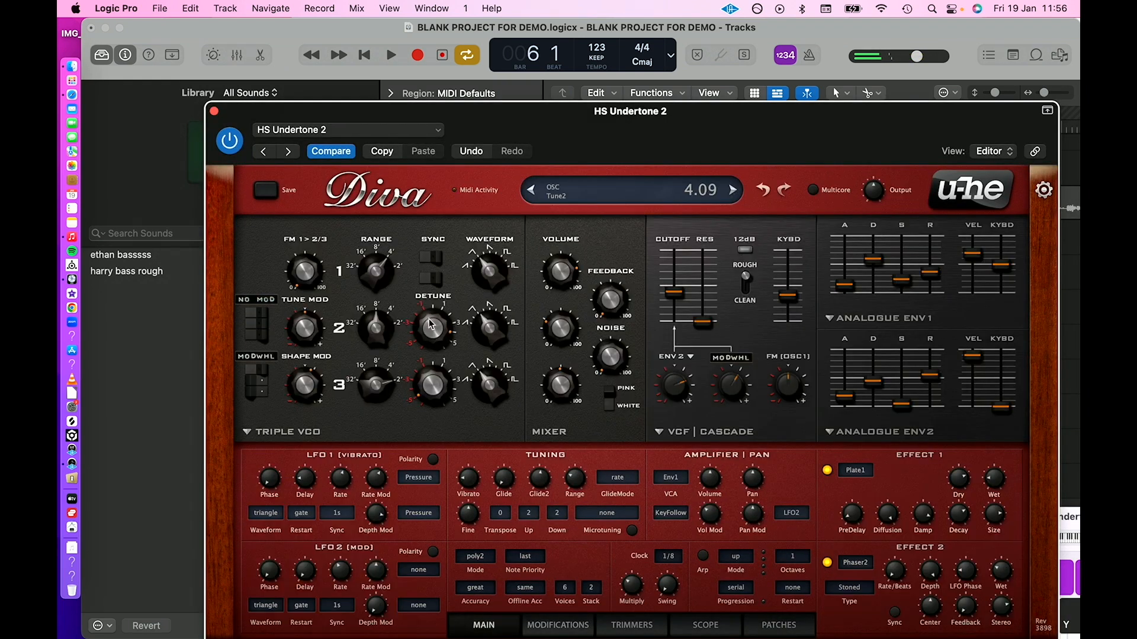
scroll(433, 339, up, 10)
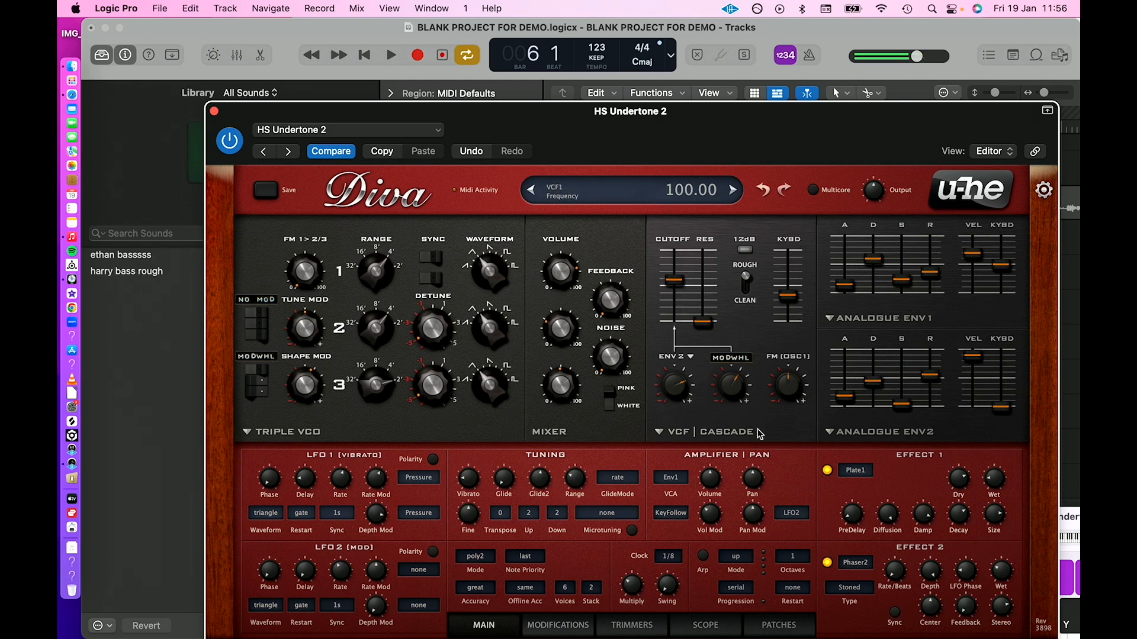
click(827, 563)
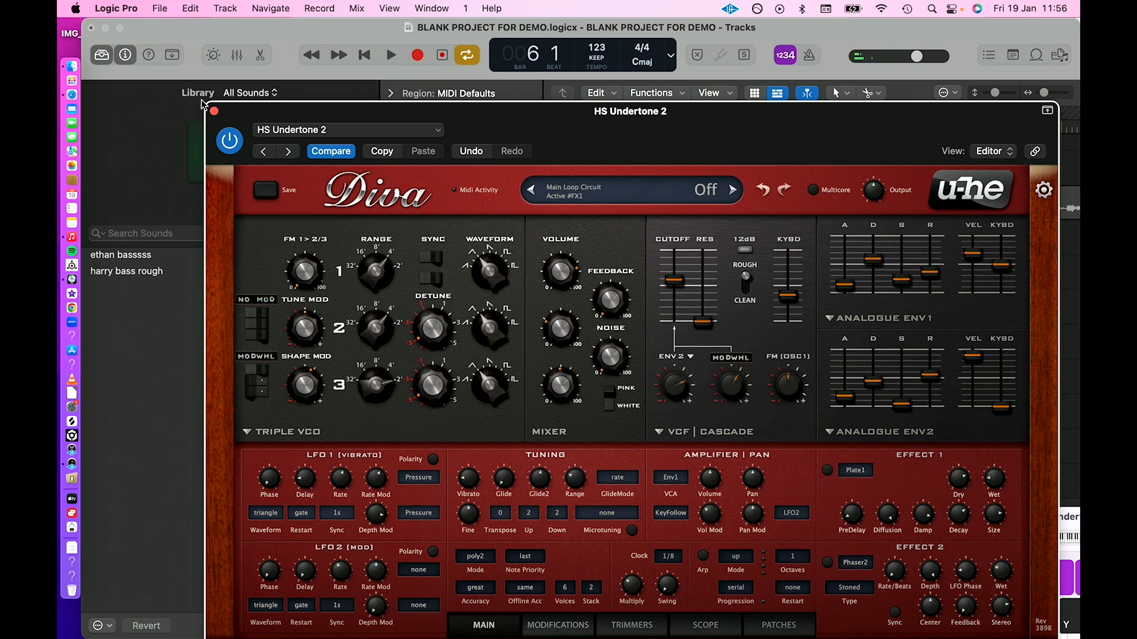
click(213, 111)
Solo the HS Undertone 2 track and record a part about two bars long from bar 1 using Musical Typing.
click(624, 524)
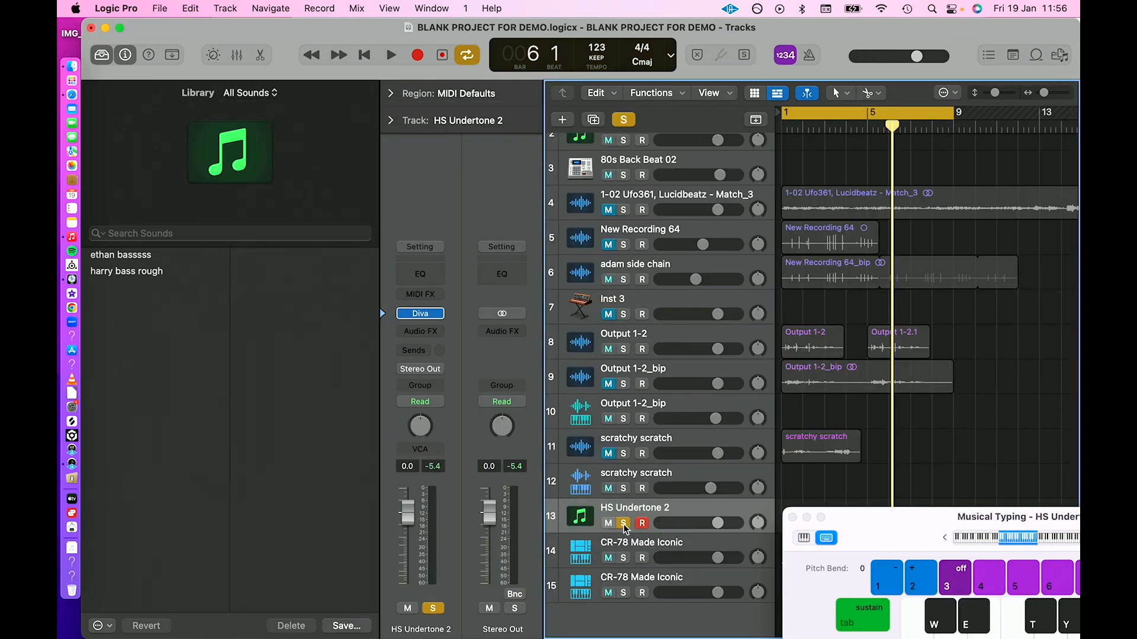
key(r)
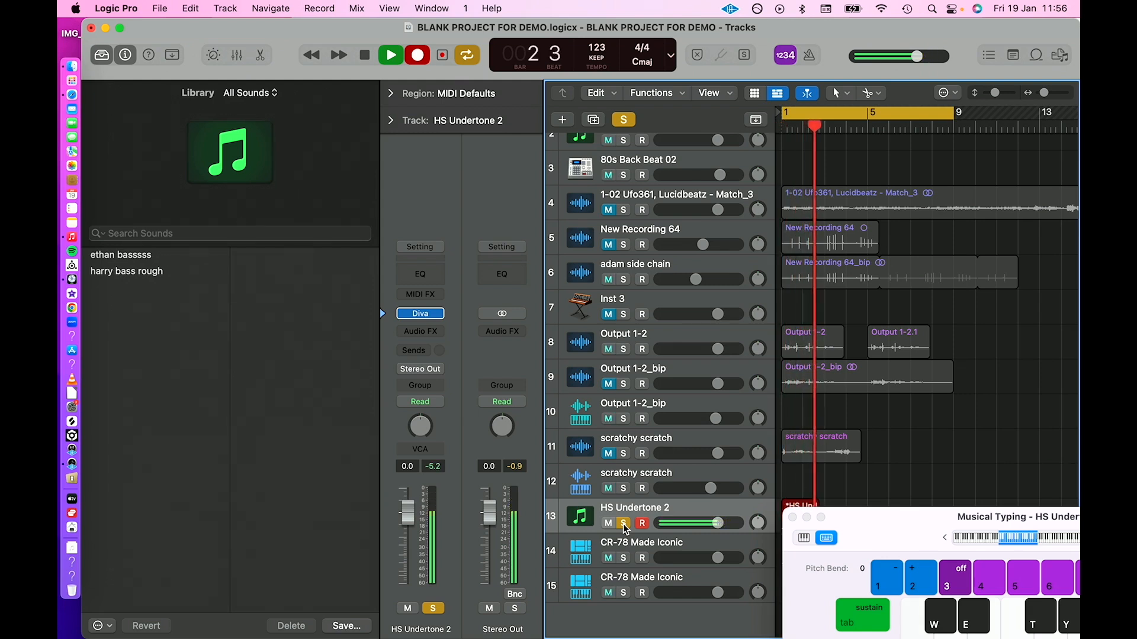
key(space)
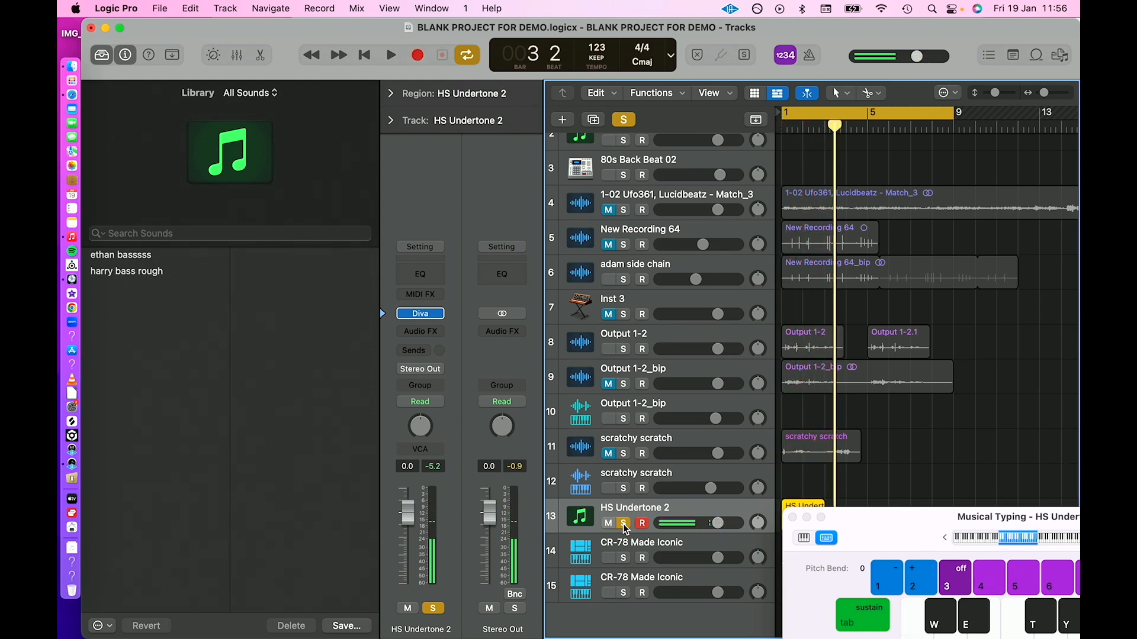
key(super+k)
Loop the recorded HS Undertone 2 region and set its quantize value to 1/16 Note.
click(390, 93)
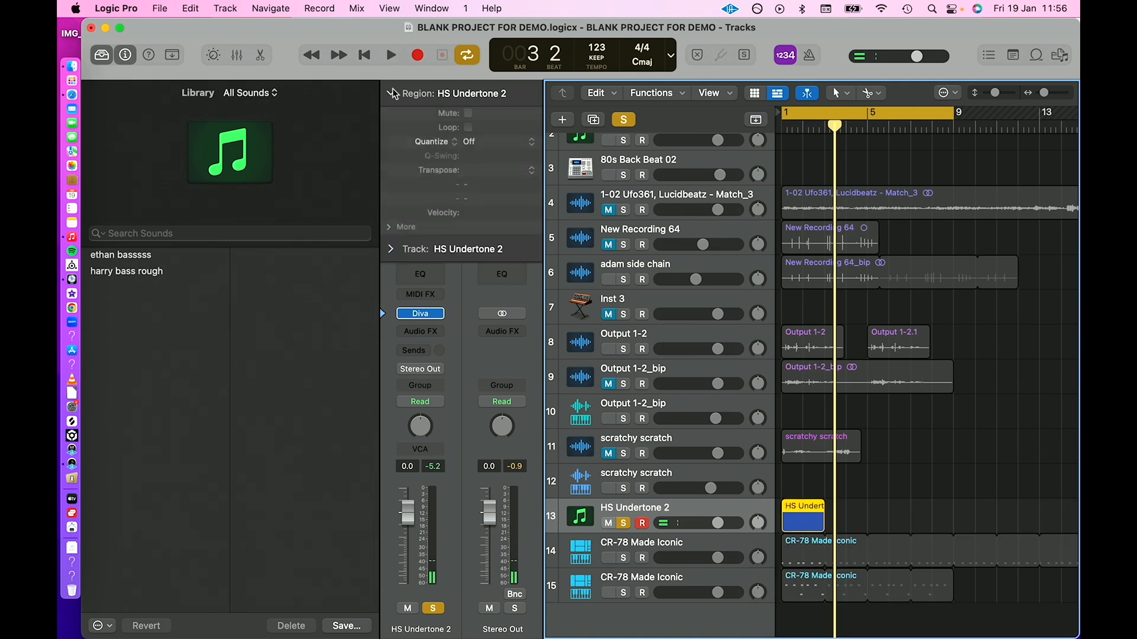
click(469, 128)
click(477, 142)
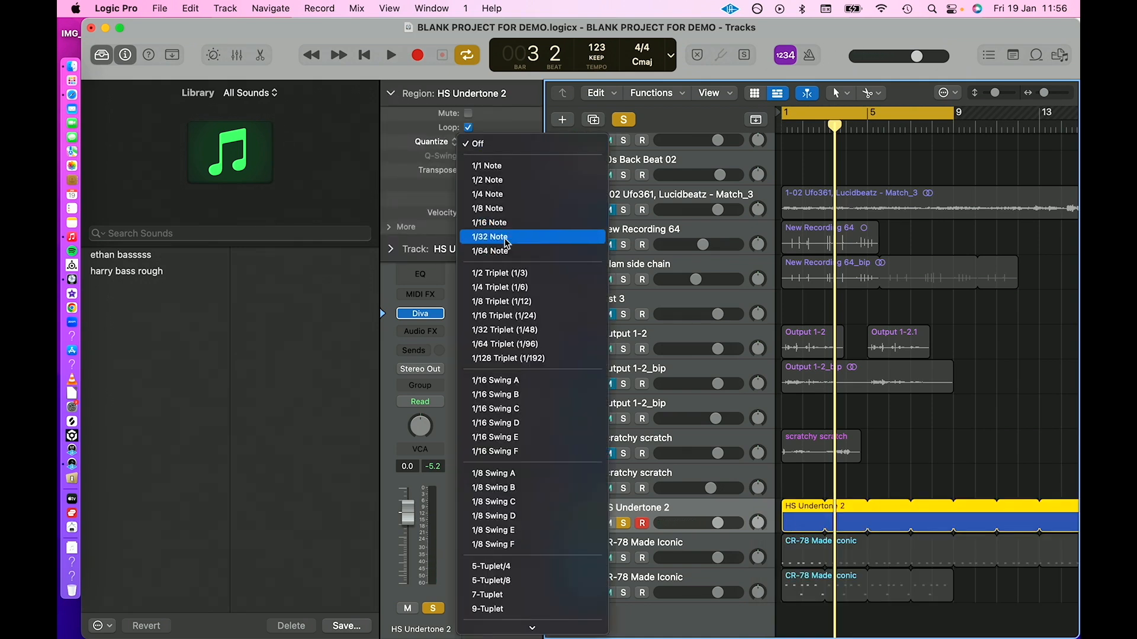
click(505, 224)
click(921, 472)
drag(867, 506, 847, 515)
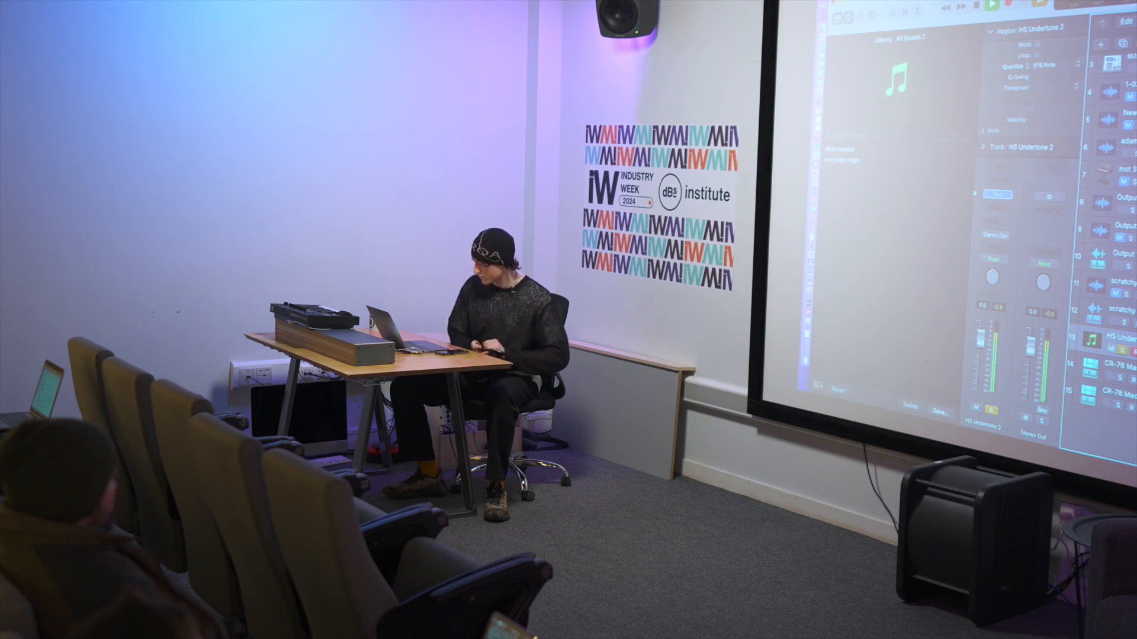
Reopen Diva on the HS Undertone 2 track and reshape its filter, lowering the cutoff while the part plays.
click(998, 195)
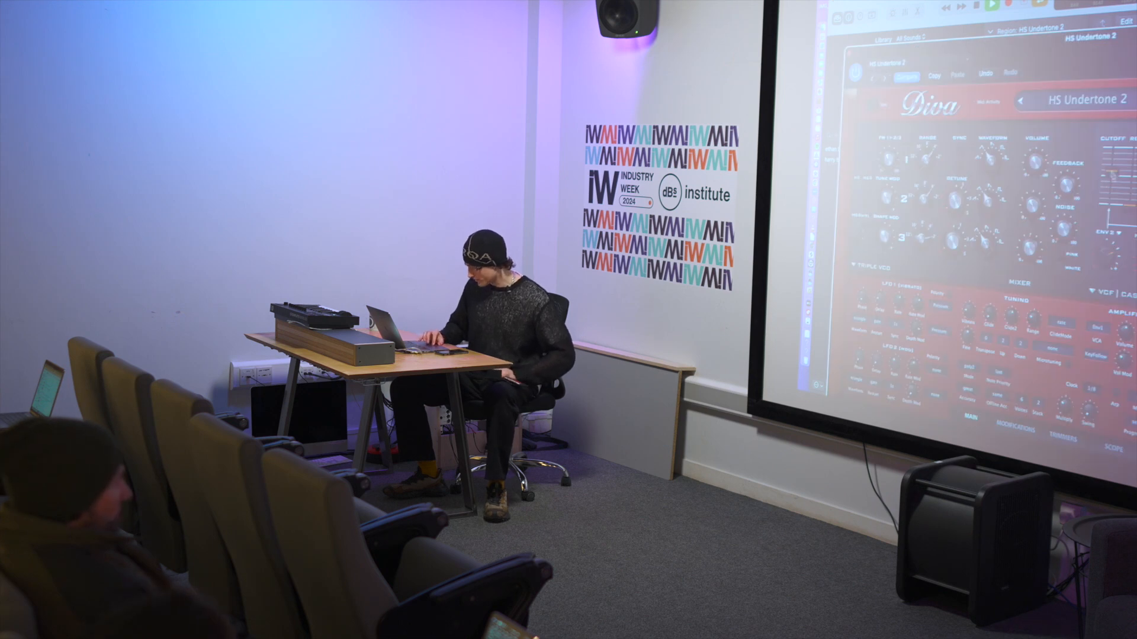
drag(1110, 172, 1111, 175)
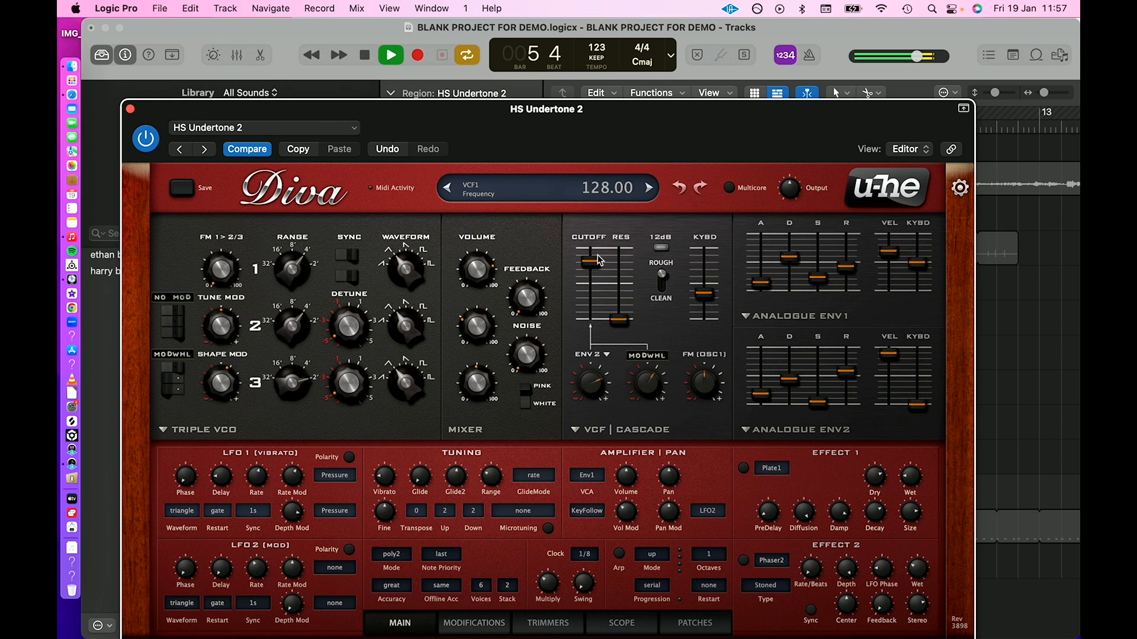
drag(594, 261, 608, 289)
drag(590, 371, 591, 354)
drag(591, 284, 592, 278)
drag(624, 320, 614, 294)
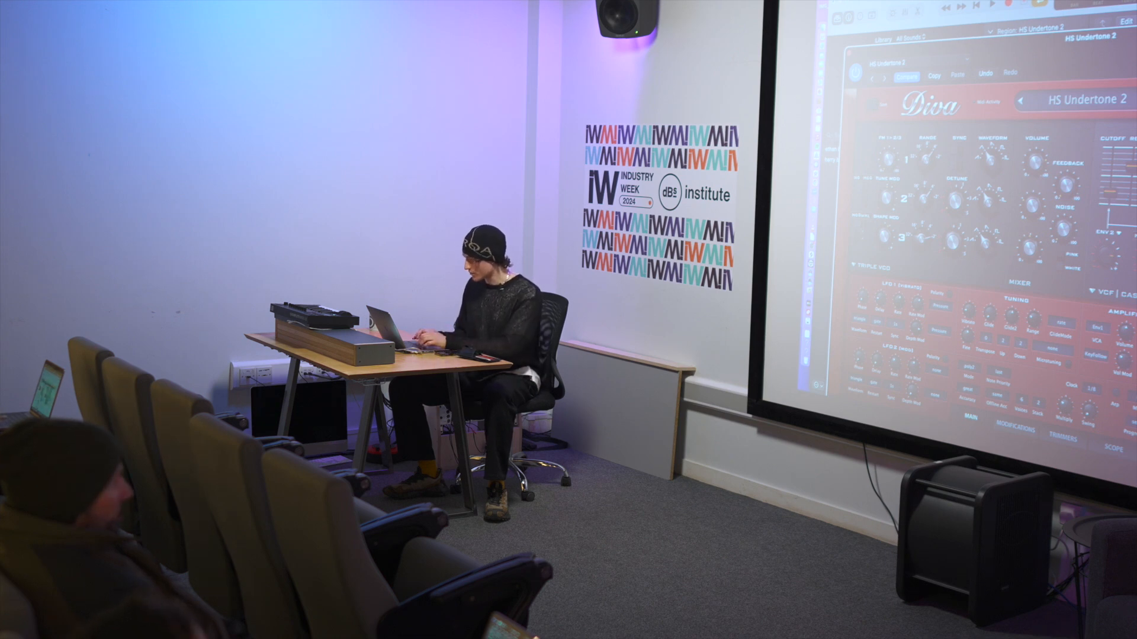
Close the Diva window, take the HS Undertone 2 track out of solo and mute it.
key(super+space)
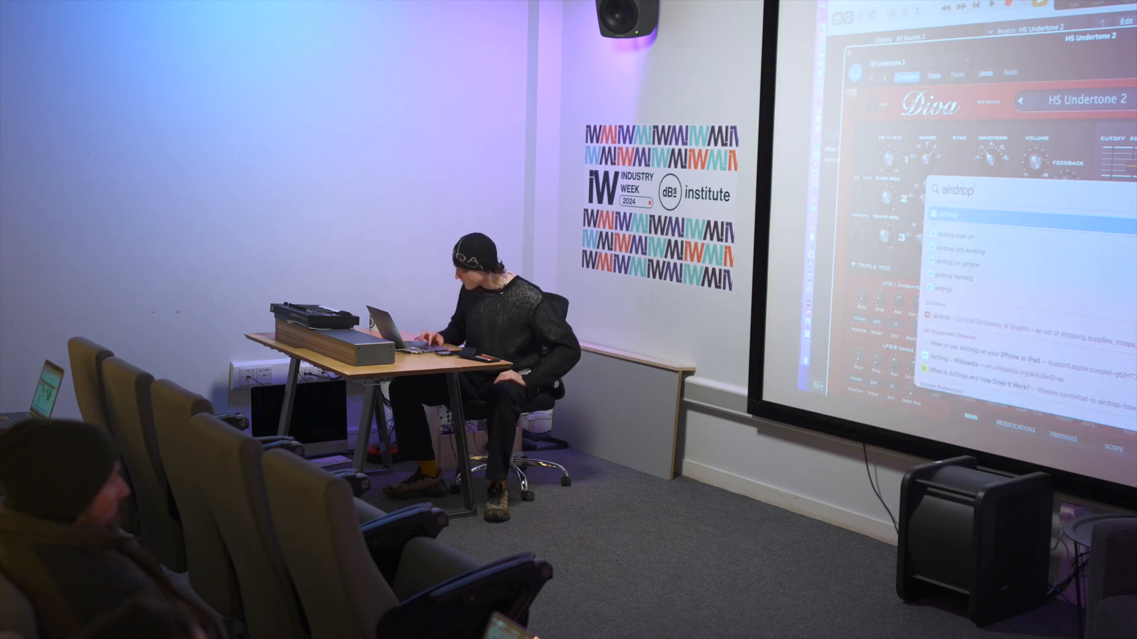
key(Escape)
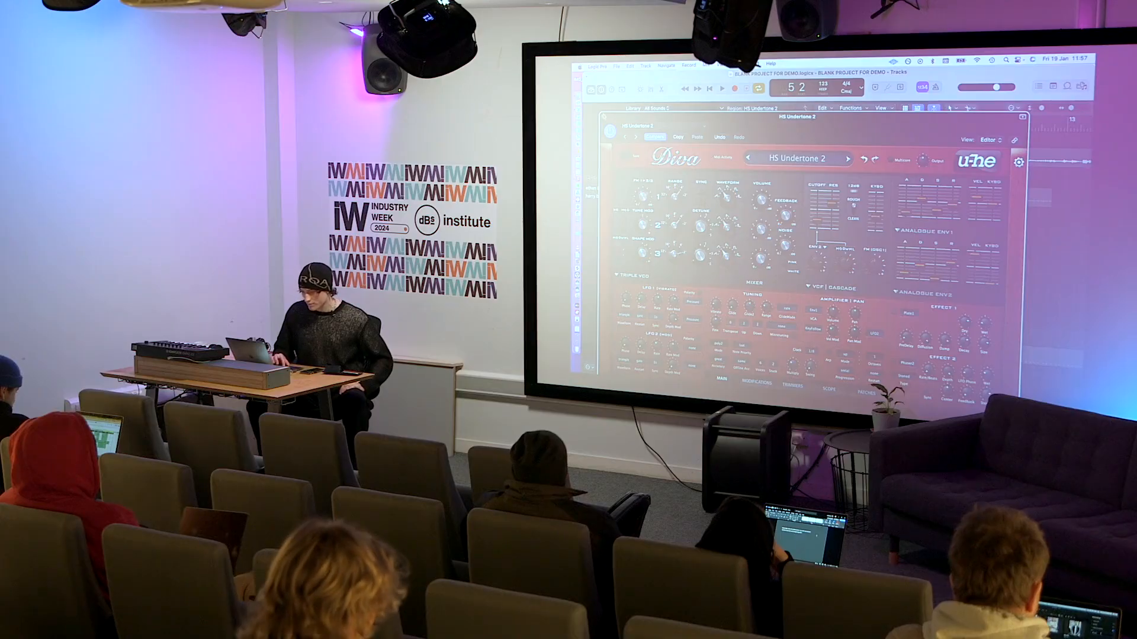
key(super+w)
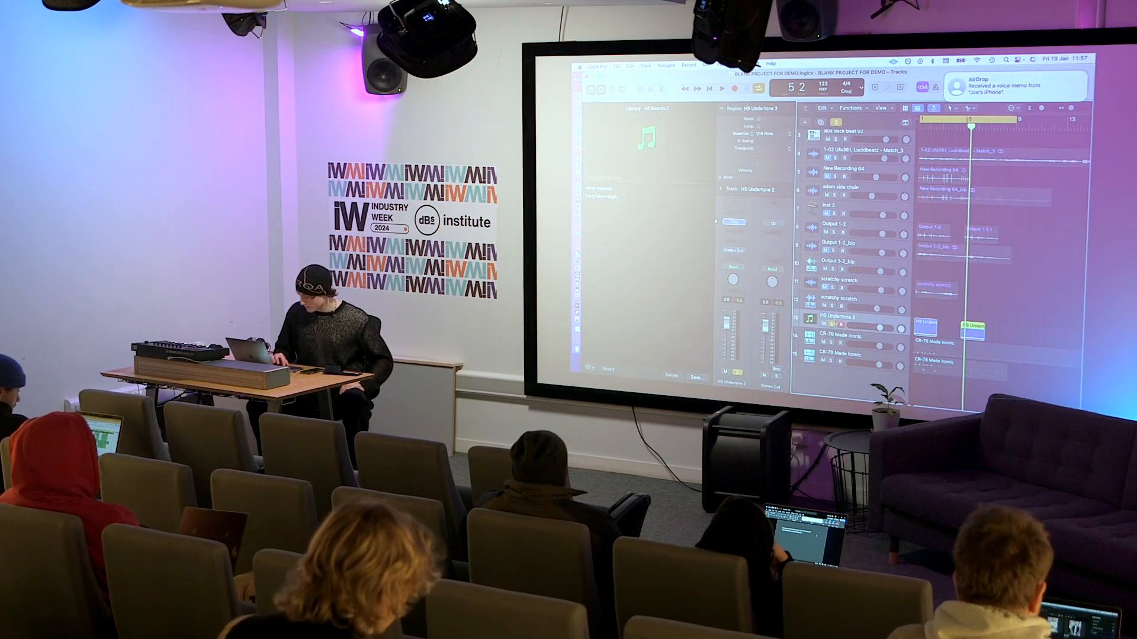
click(832, 324)
click(824, 323)
Import the New Recording 51 voice memo from the Downloads folder onto a new track below the existing ones.
scroll(824, 324, down, 1)
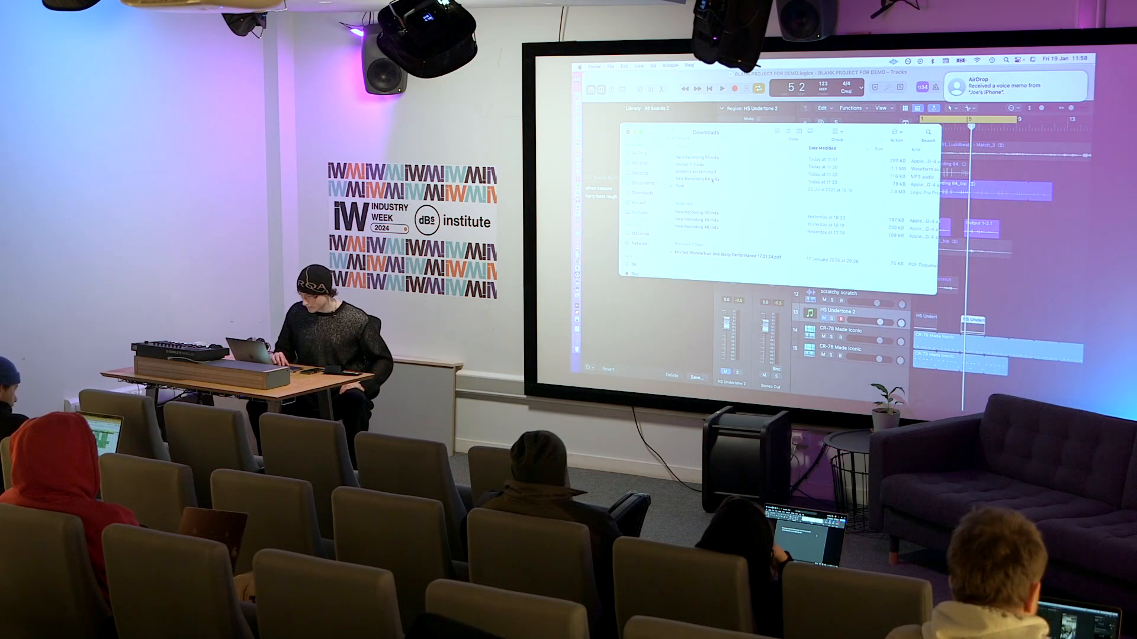
drag(706, 159, 934, 403)
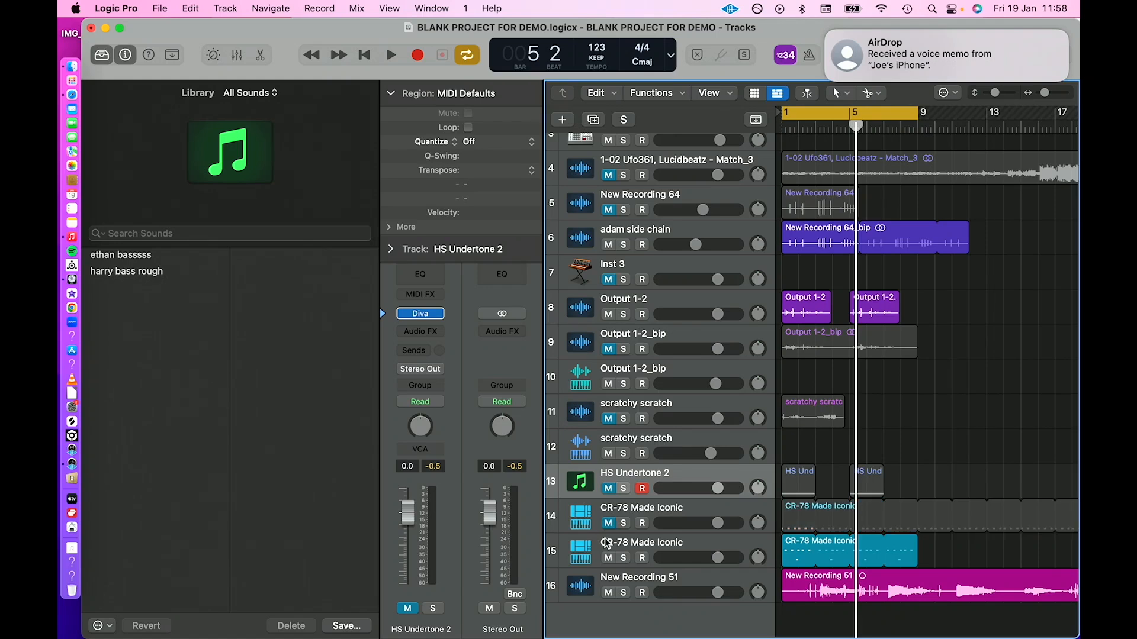
Mute the lower CR-78 Made Iconic track and the Output 1-2 track.
click(607, 554)
click(608, 557)
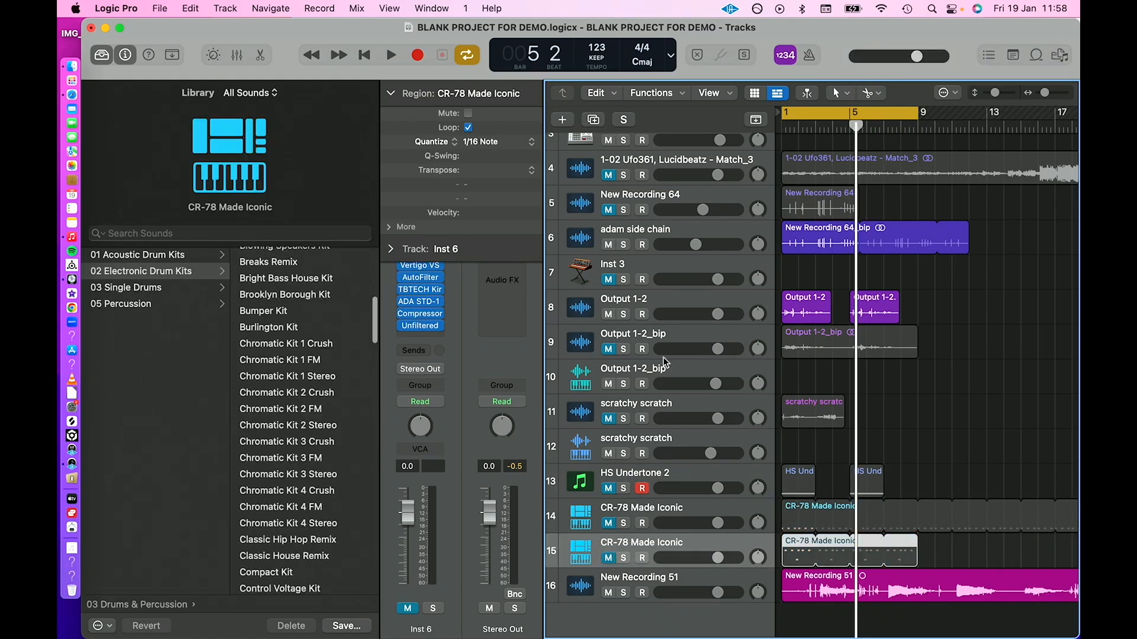
click(608, 314)
Solo the New Recording 51 track and play it from the start of the project.
key(Return)
click(669, 587)
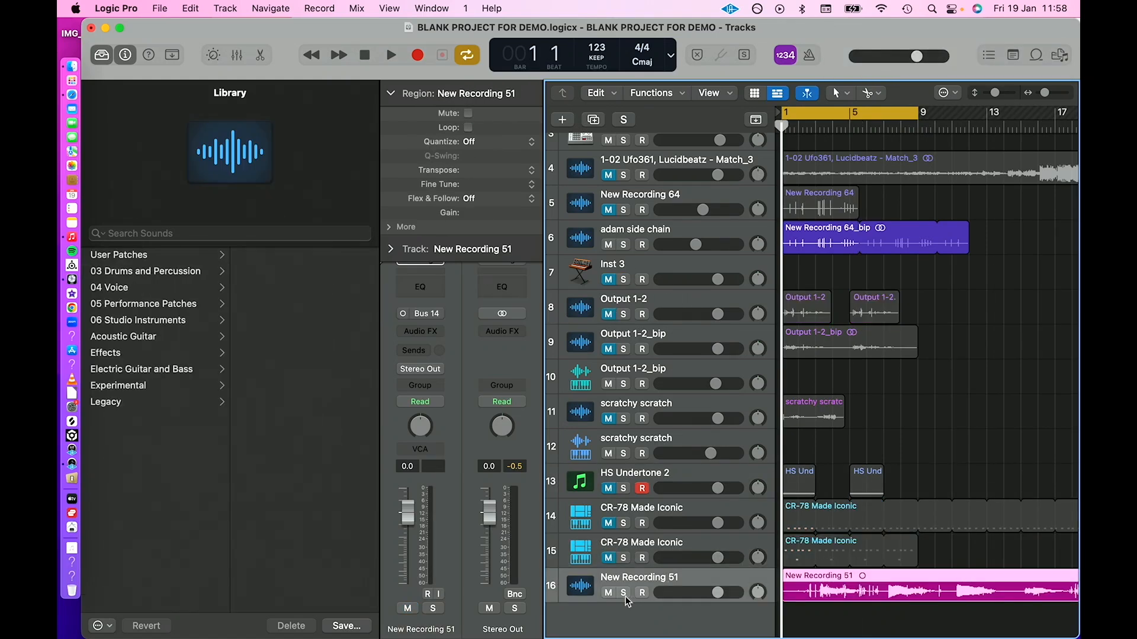
key(s)
key(space)
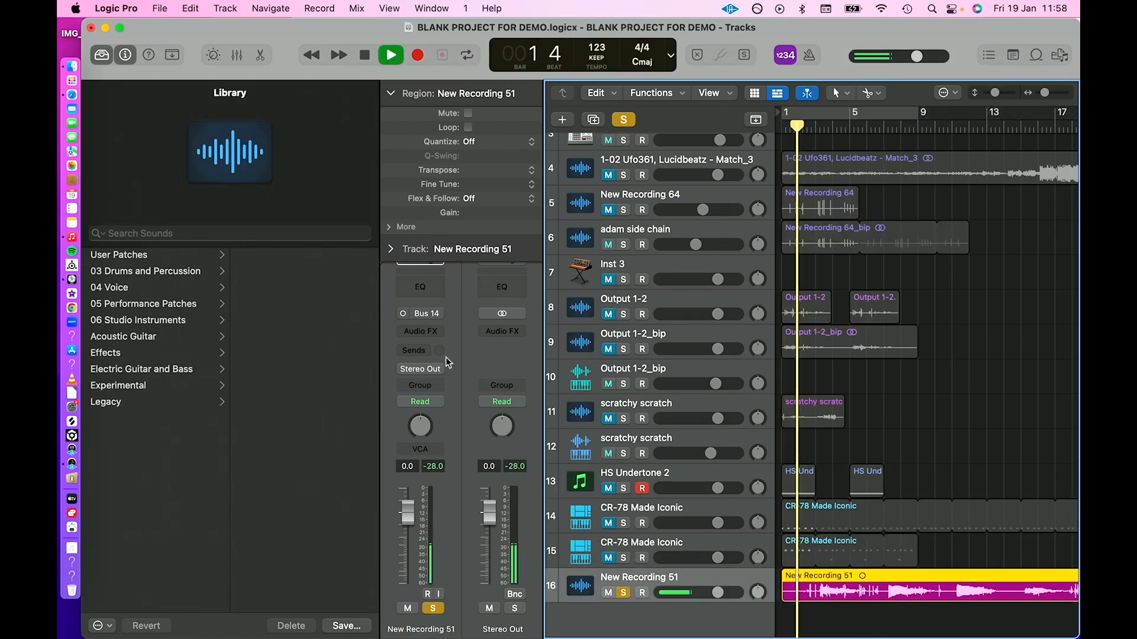
Add a new audio track beneath New Recording 51.
click(561, 120)
click(592, 284)
key(Return)
Lower the volume of the New Recording 51 track to -2.1 dB.
drag(718, 523, 710, 522)
click(727, 505)
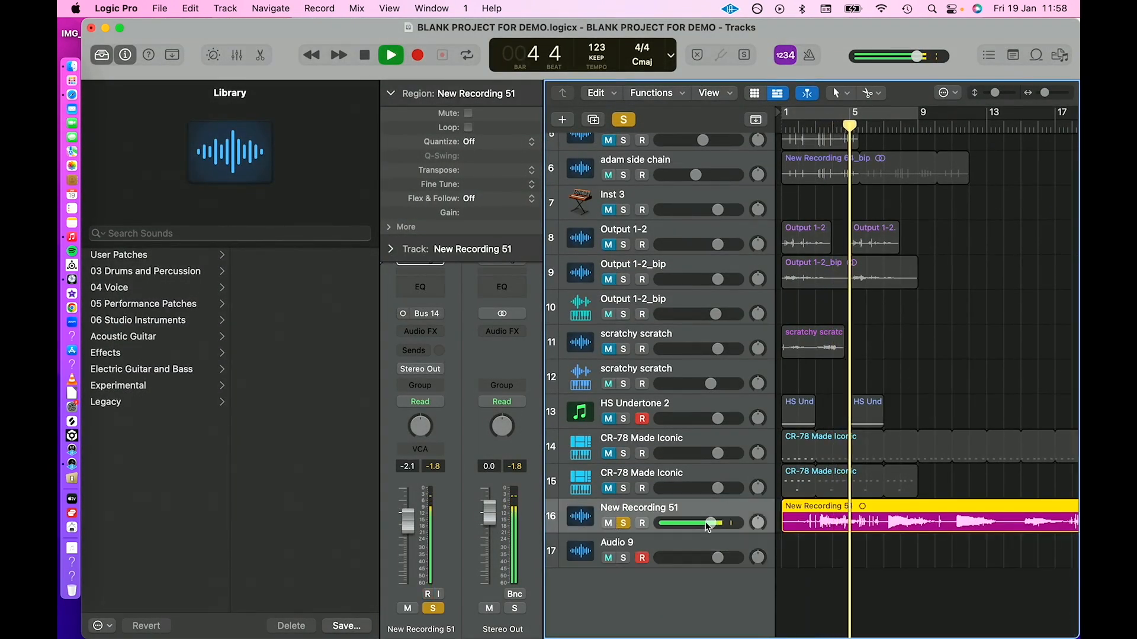
Insert the FabFilter Pro-Q 3 equalizer on the New Recording 51 track, adjust its EQ curve, and stop playback.
click(414, 332)
mouse_move(450, 609)
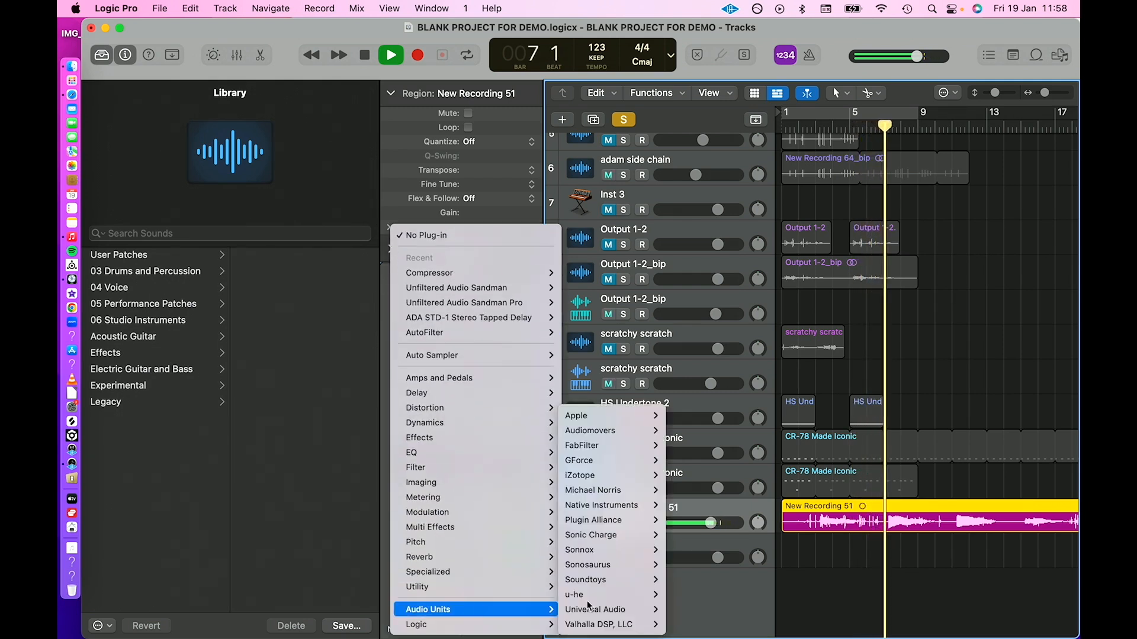
mouse_move(610, 445)
click(698, 536)
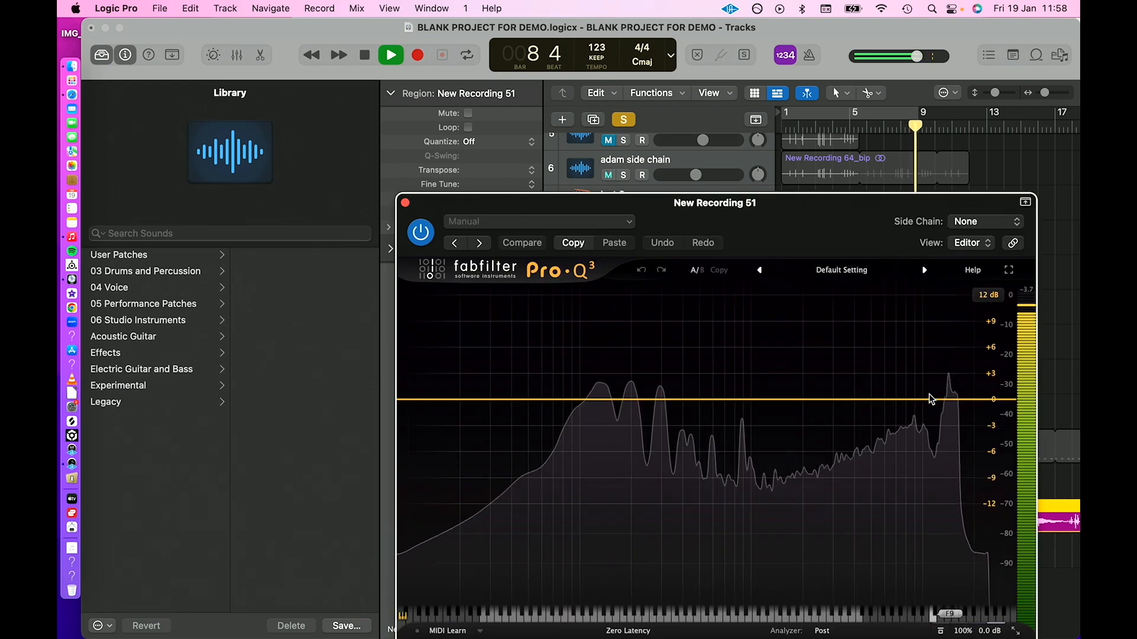
mouse_move(929, 399)
mouse_down()
mouse_move(928, 408)
mouse_move(957, 402)
mouse_move(929, 414)
mouse_up()
click(405, 202)
key(space)
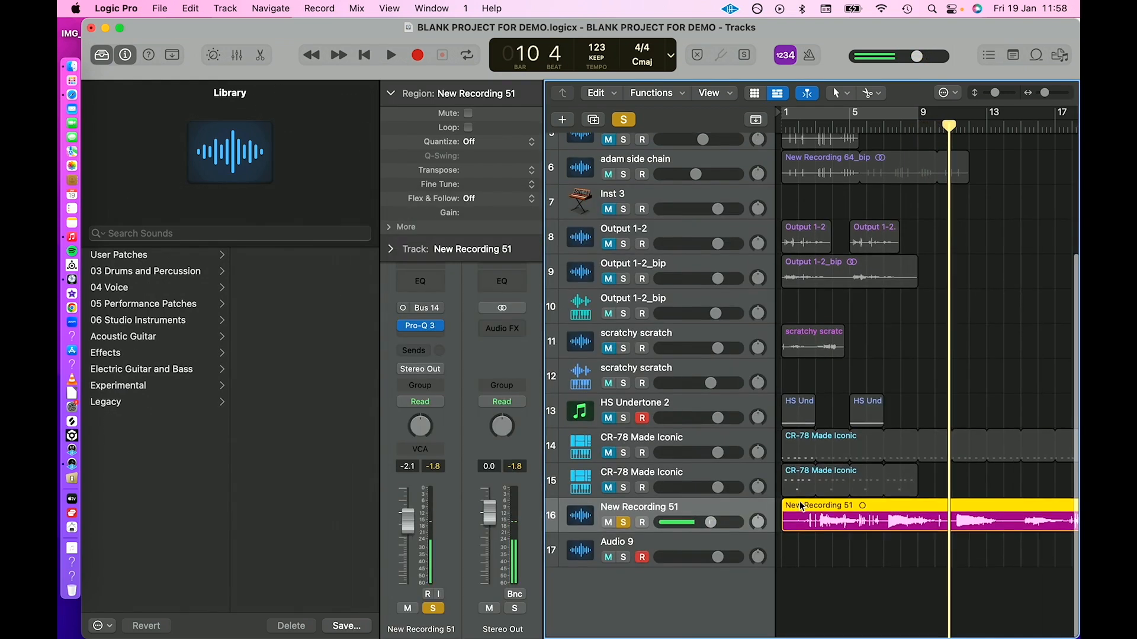
Load the New Recording 51 region into a Quick Sampler on a new track below the others, using Classic mode.
drag(810, 525, 640, 568)
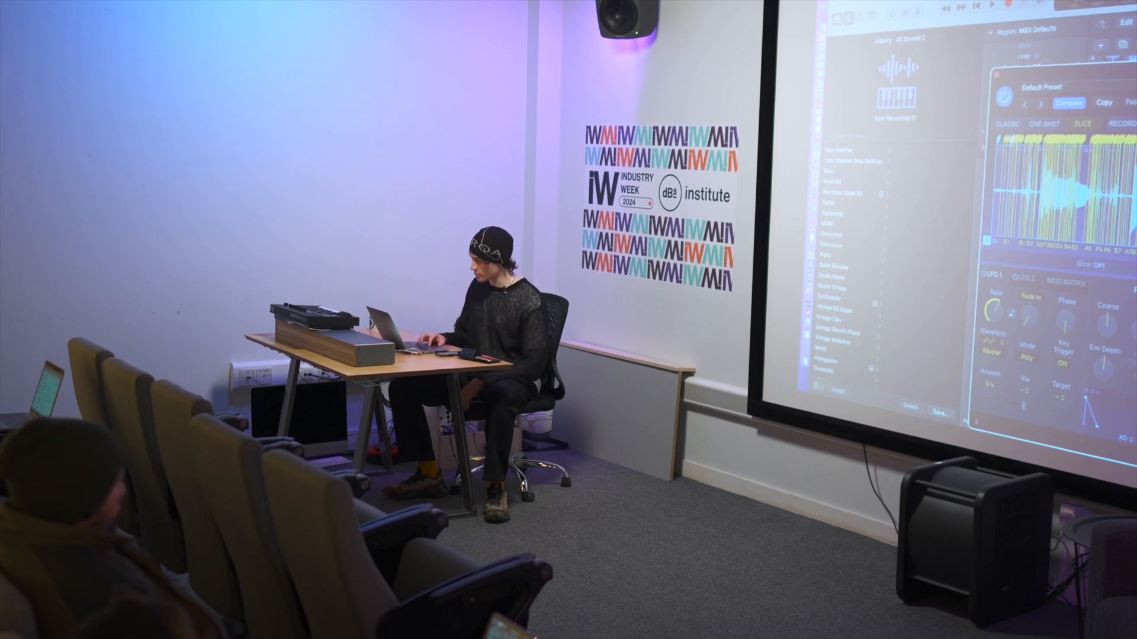
click(1008, 125)
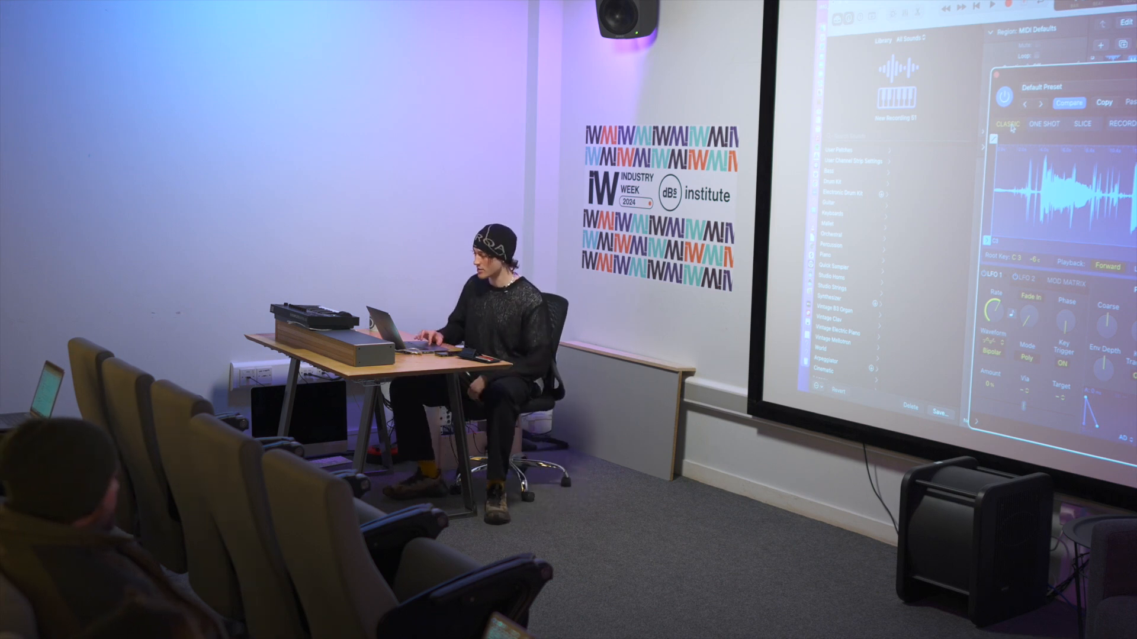
click(997, 75)
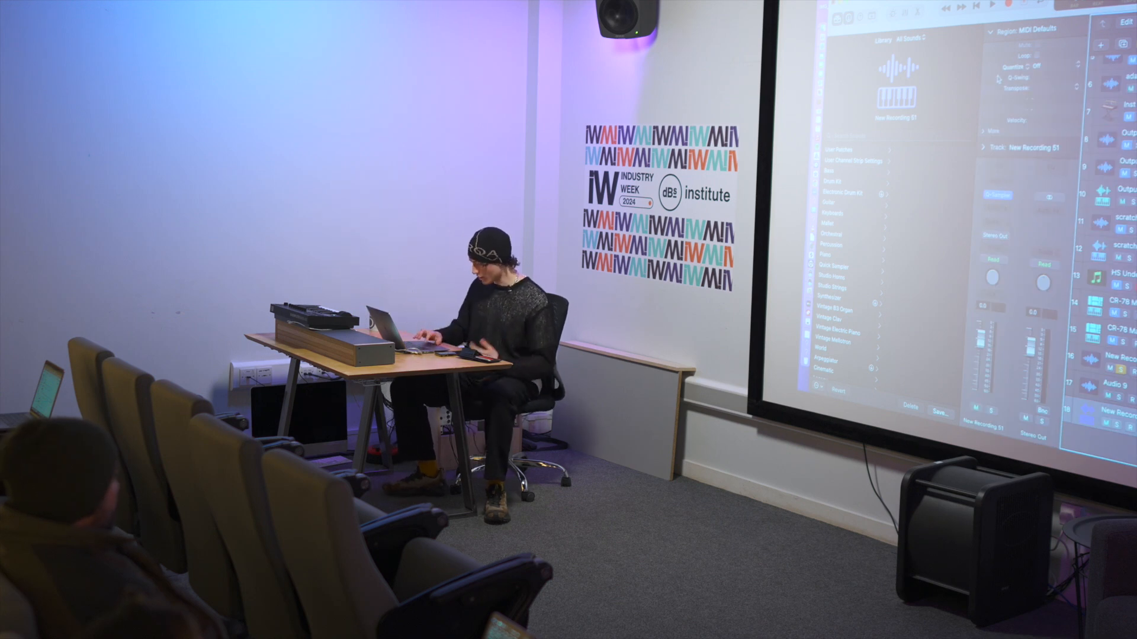
Mute the New Recording 51 audio track and record-enable the New Recording 51 sampler track.
click(1124, 367)
key(m)
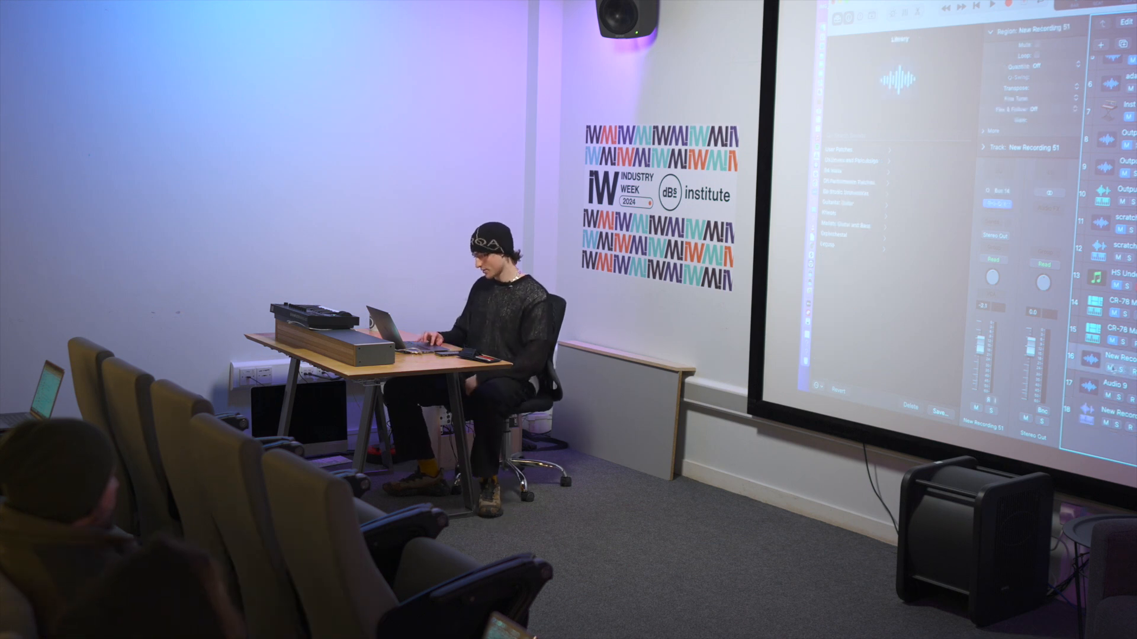
click(1096, 410)
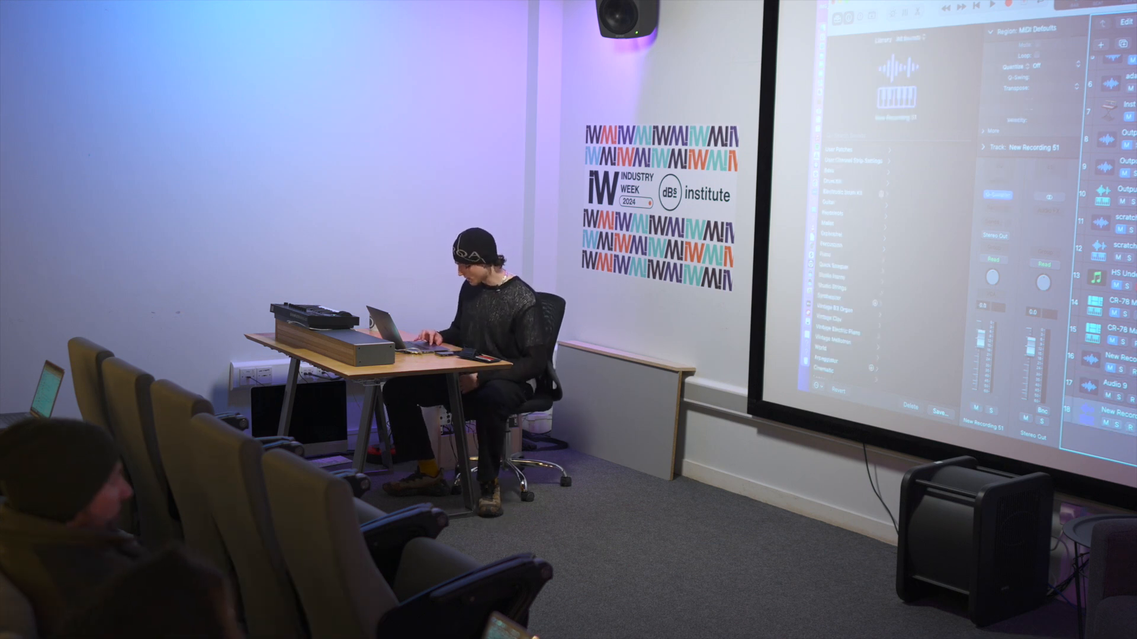
click(1130, 429)
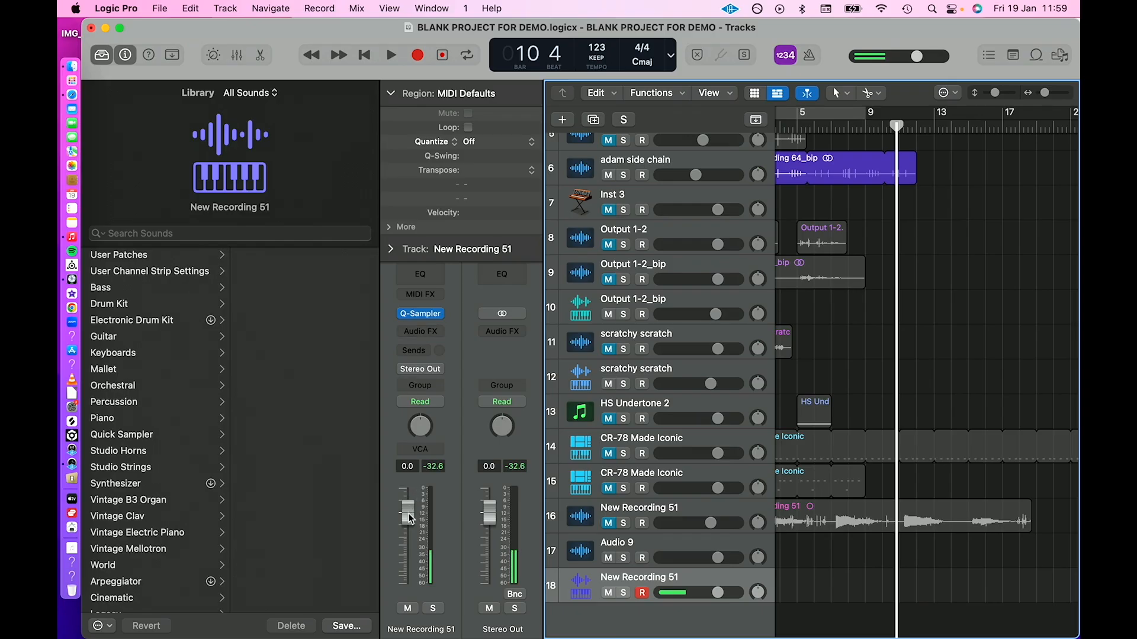
Set the volume of the New Recording 51 sampler track to -0.3 dB.
drag(410, 519, 411, 522)
mouse_move(435, 320)
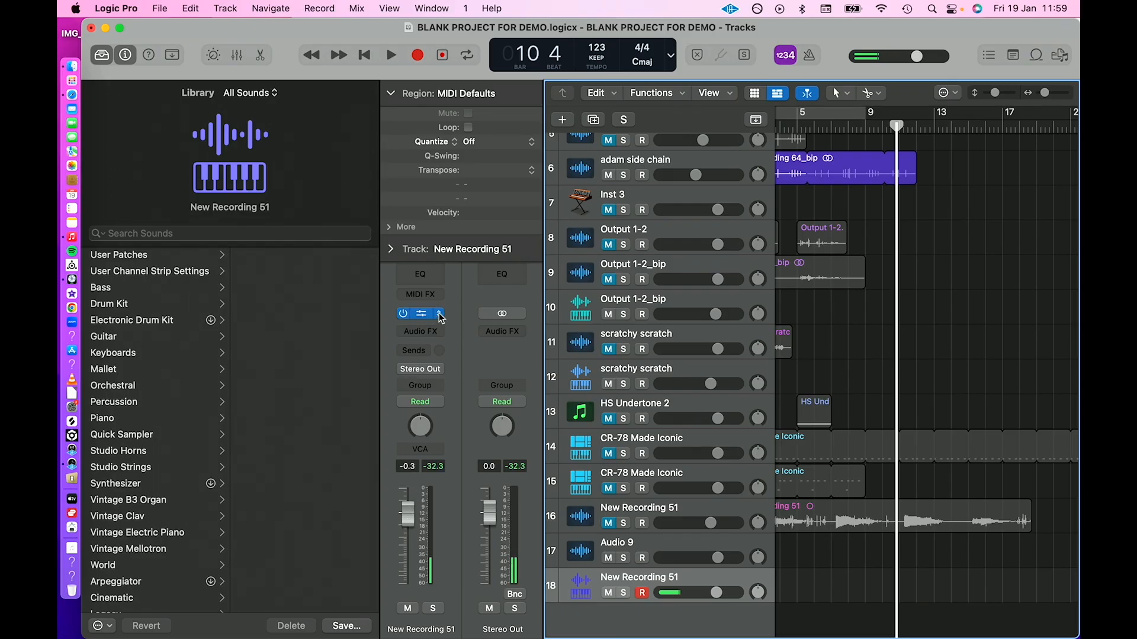
click(442, 318)
click(629, 326)
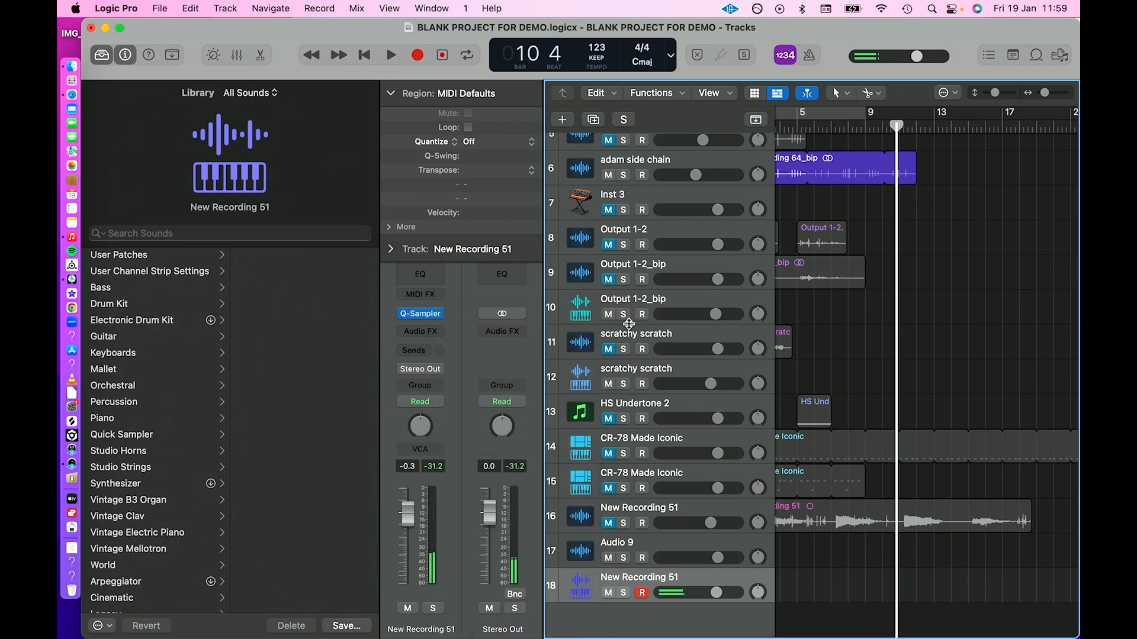
Insert a Compressor after the sampler, lower its threshold, and set the track volume to -2.2 dB.
click(414, 331)
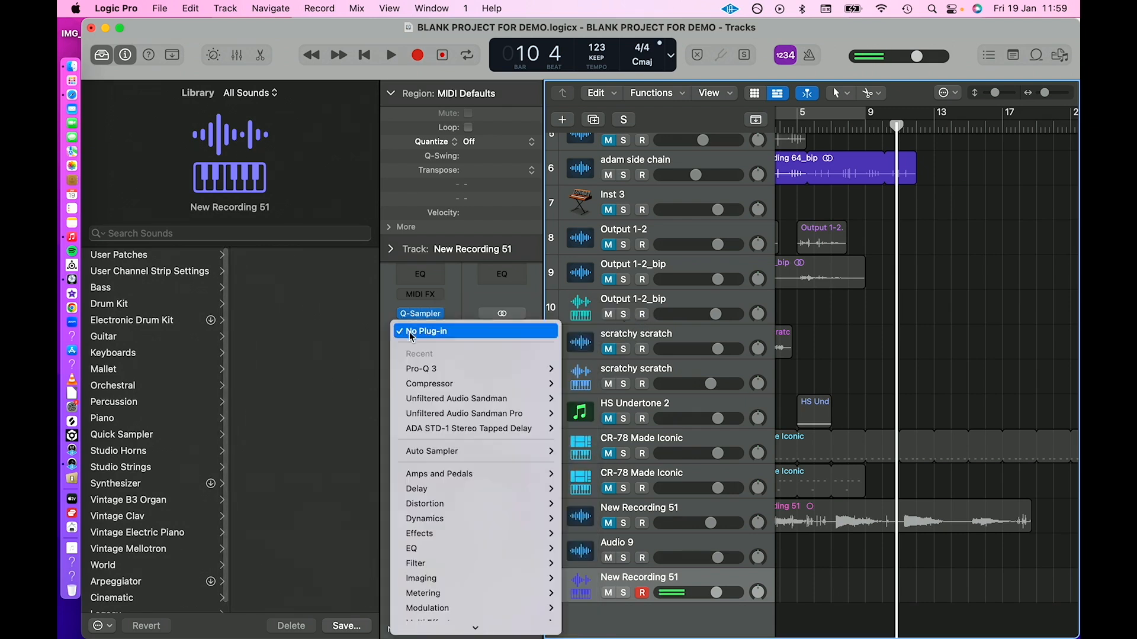
click(464, 381)
drag(507, 457, 500, 481)
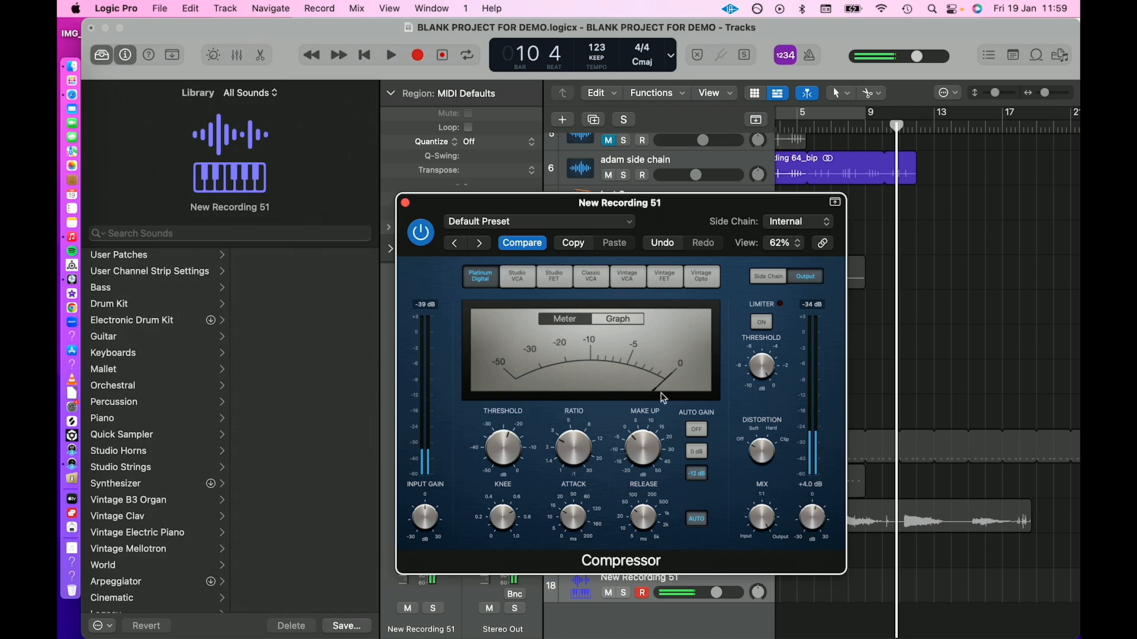
click(405, 202)
drag(408, 513, 408, 519)
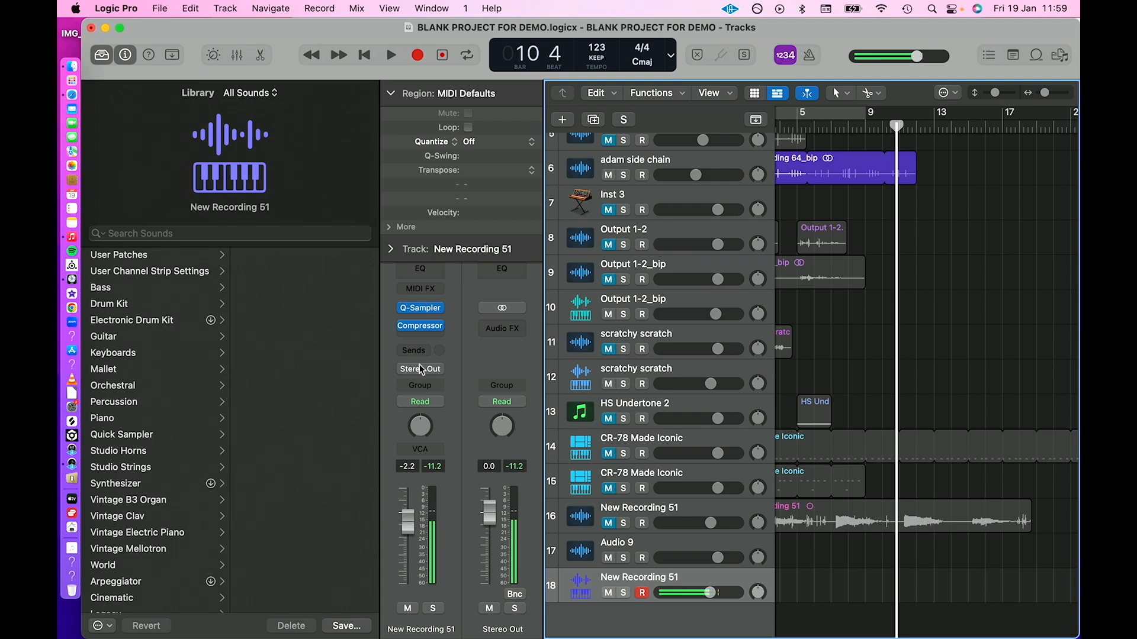
Add a ChromaVerb with its 210 Hz damping ratio at 0.31x and Wet at 40%, and set the track volume to -2.3 dB.
click(418, 337)
scroll(418, 338, down, 5)
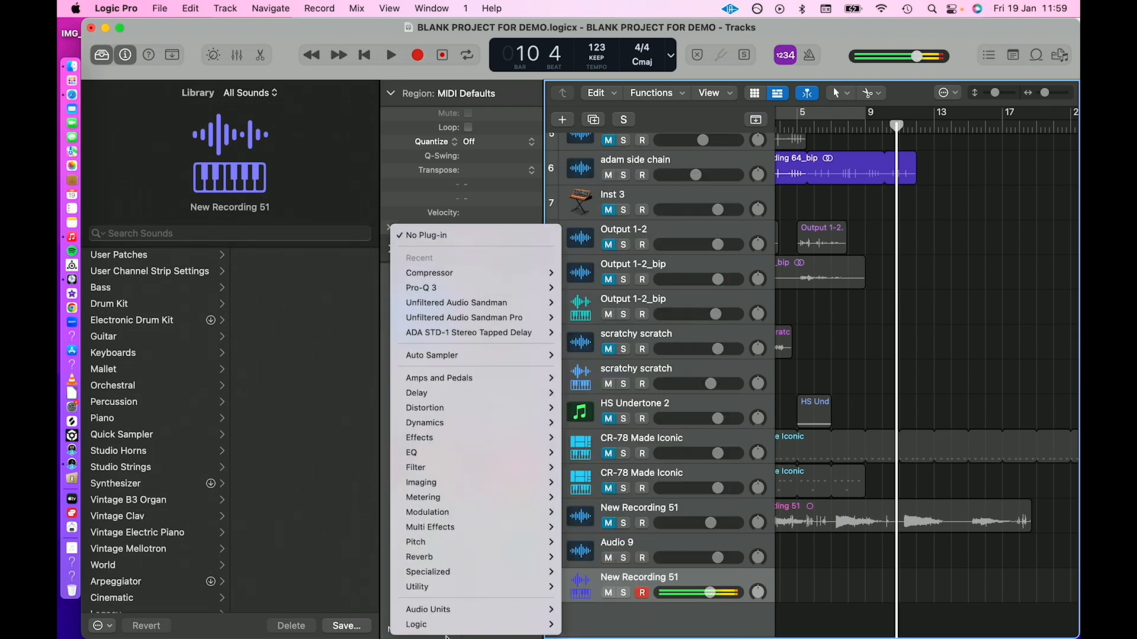
mouse_move(450, 557)
click(592, 370)
drag(528, 302, 529, 336)
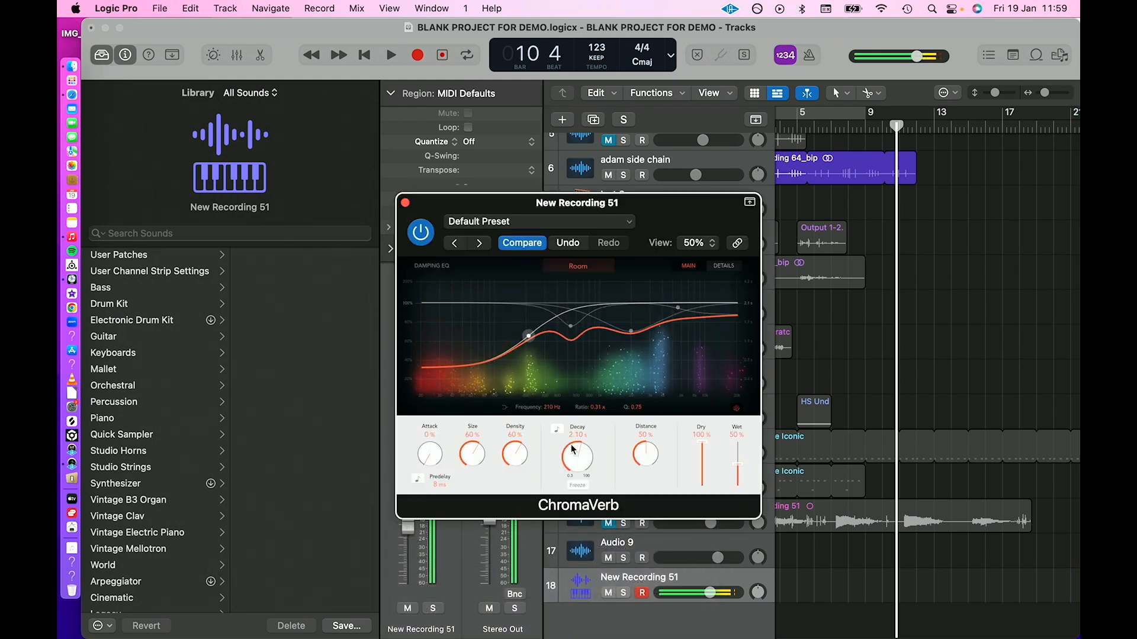
drag(739, 467, 741, 481)
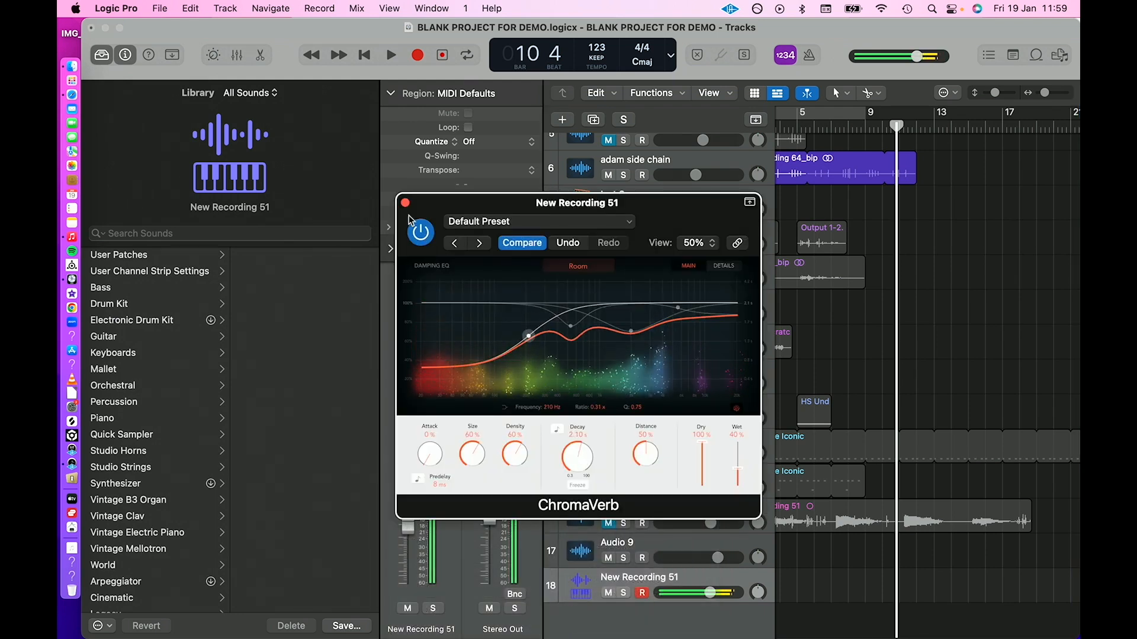
click(405, 202)
drag(417, 526, 415, 534)
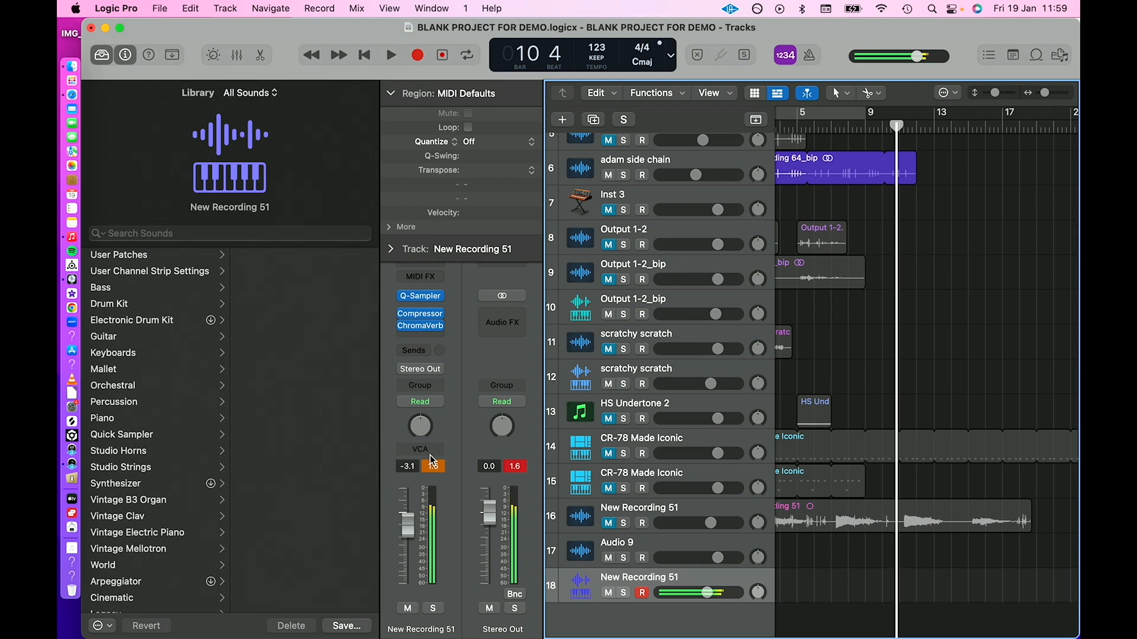
drag(409, 519, 408, 520)
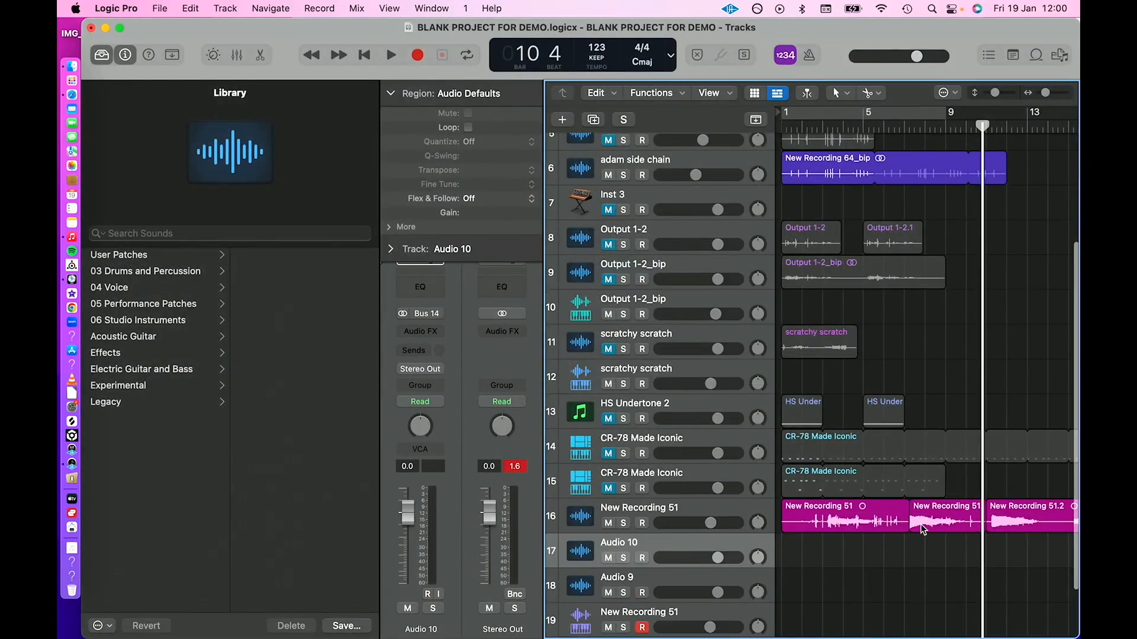
Load the New Recording 51.1 region into a Quick Sampler on a new track and enable cycling over bars 1 to 9.
scroll(928, 529, down, 2)
click(645, 557)
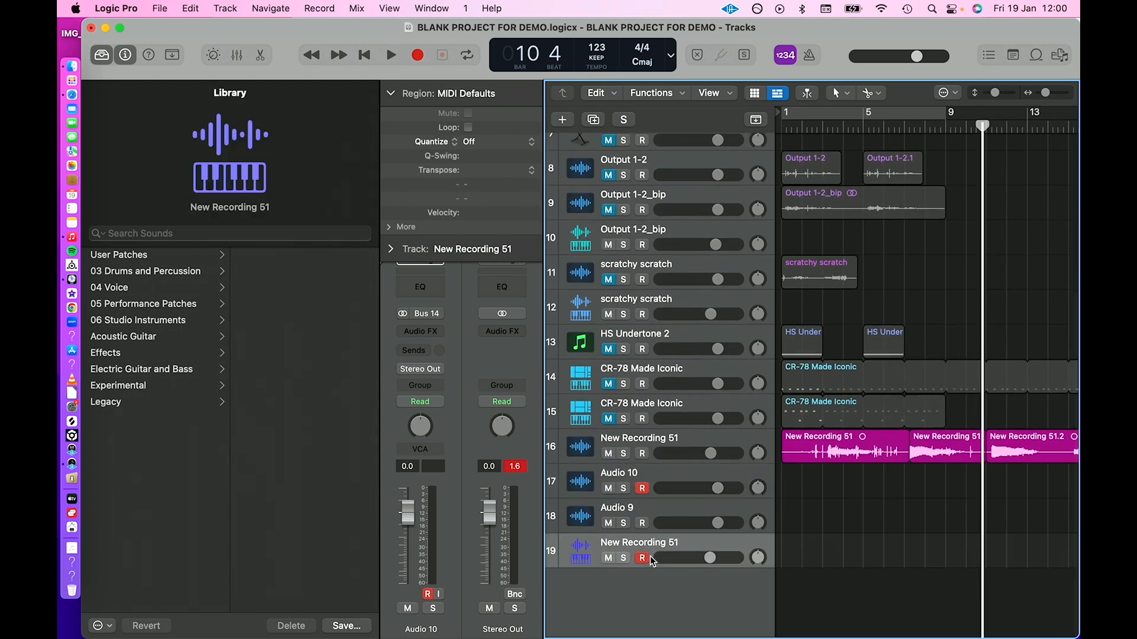
drag(931, 447, 716, 586)
drag(666, 545, 666, 539)
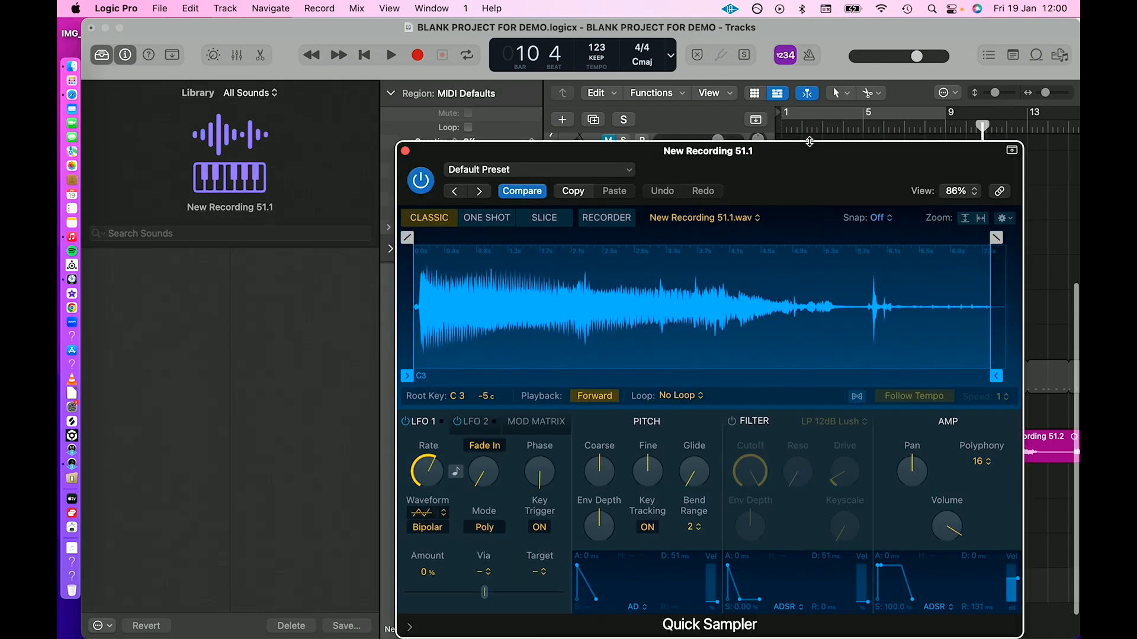
click(797, 113)
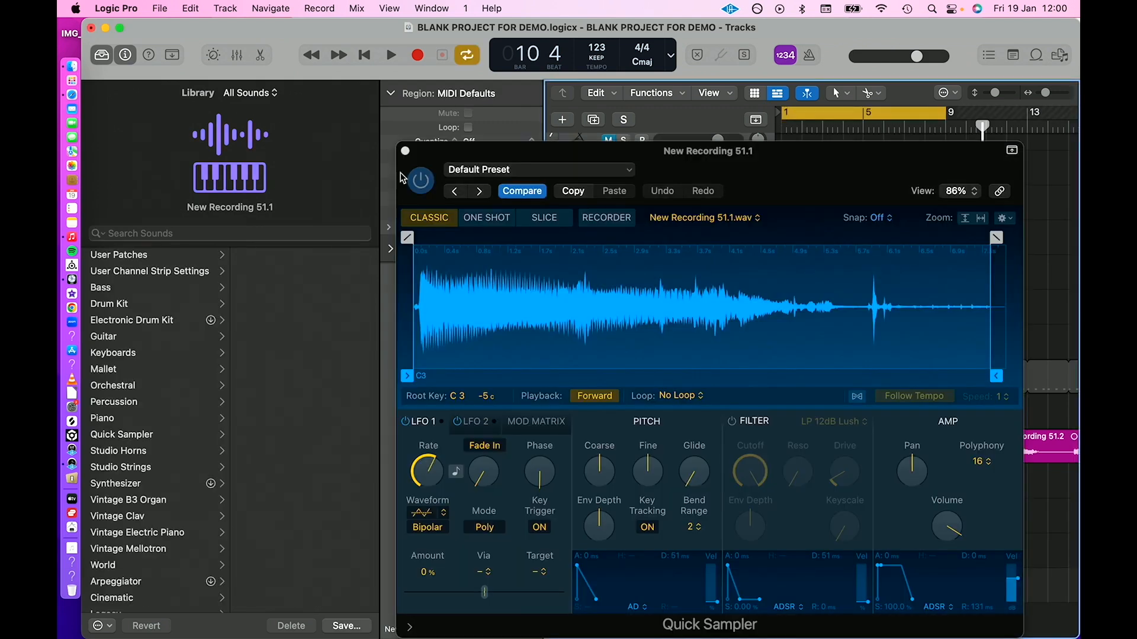
click(406, 152)
Mute the New Recording 51 audio track, and unmute both CR-78 Made Iconic tracks while the cycle plays.
click(610, 455)
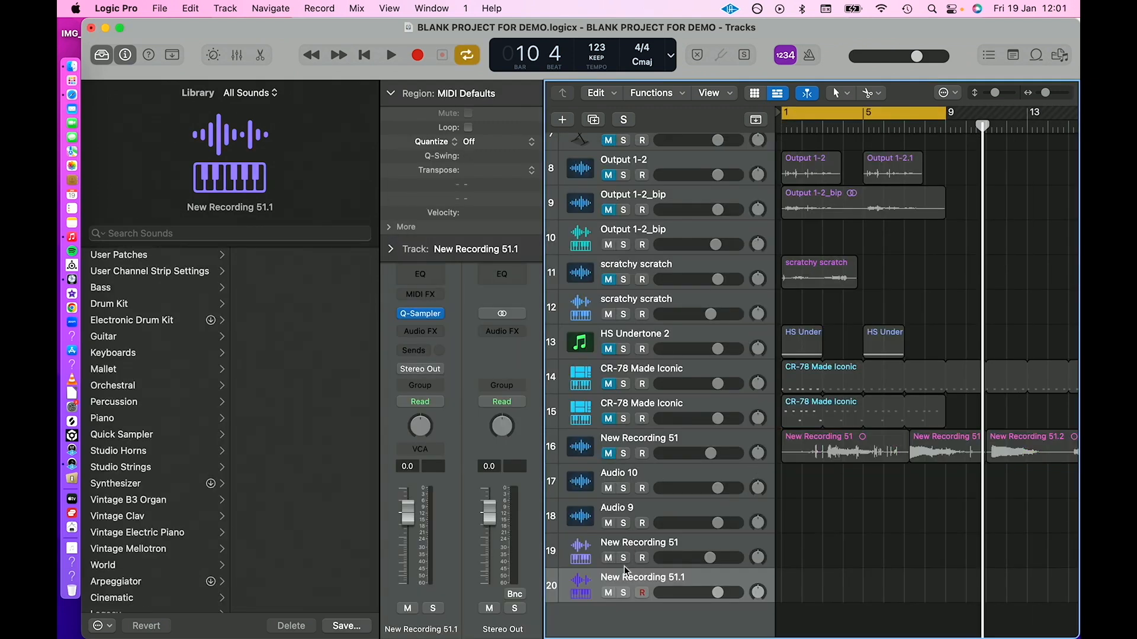
key(space)
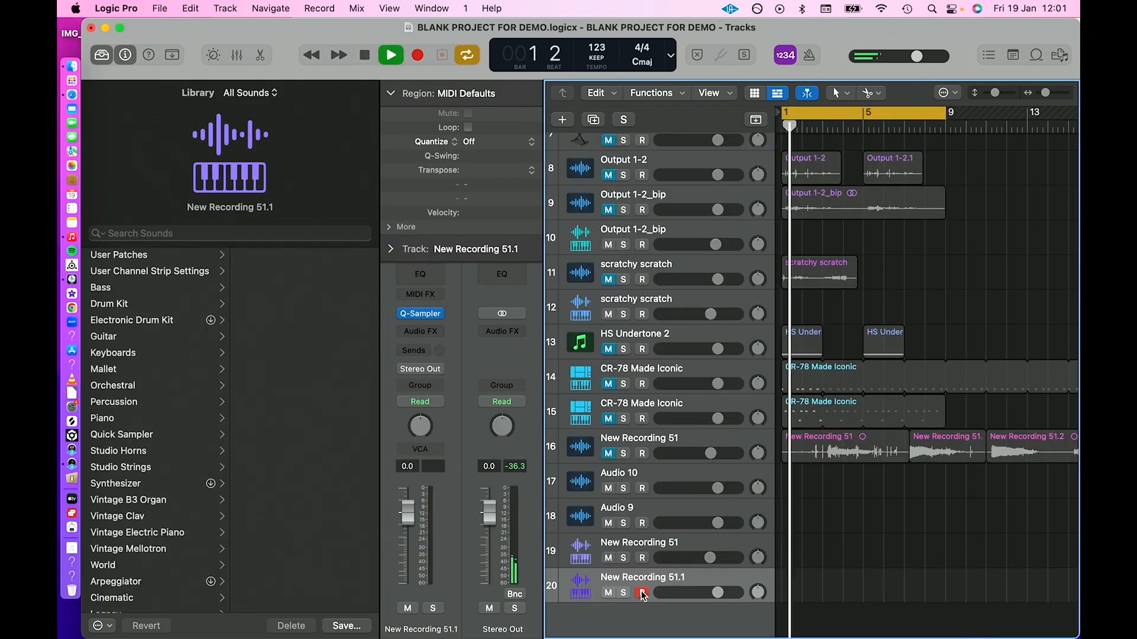
scroll(888, 215, up, 5)
scroll(888, 214, down, 5)
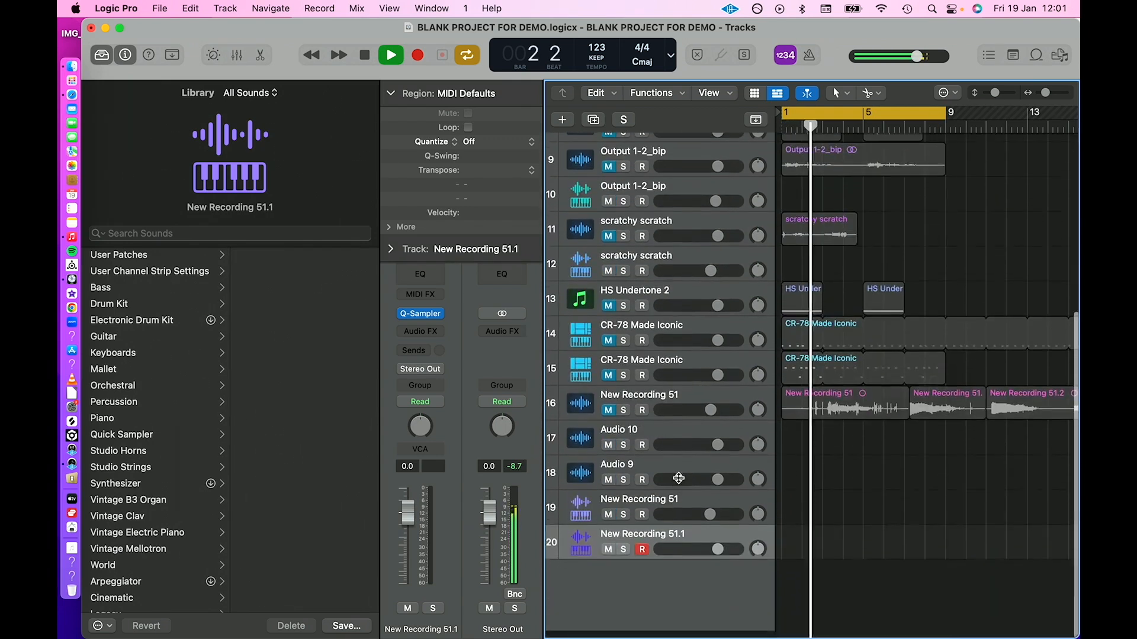
click(612, 381)
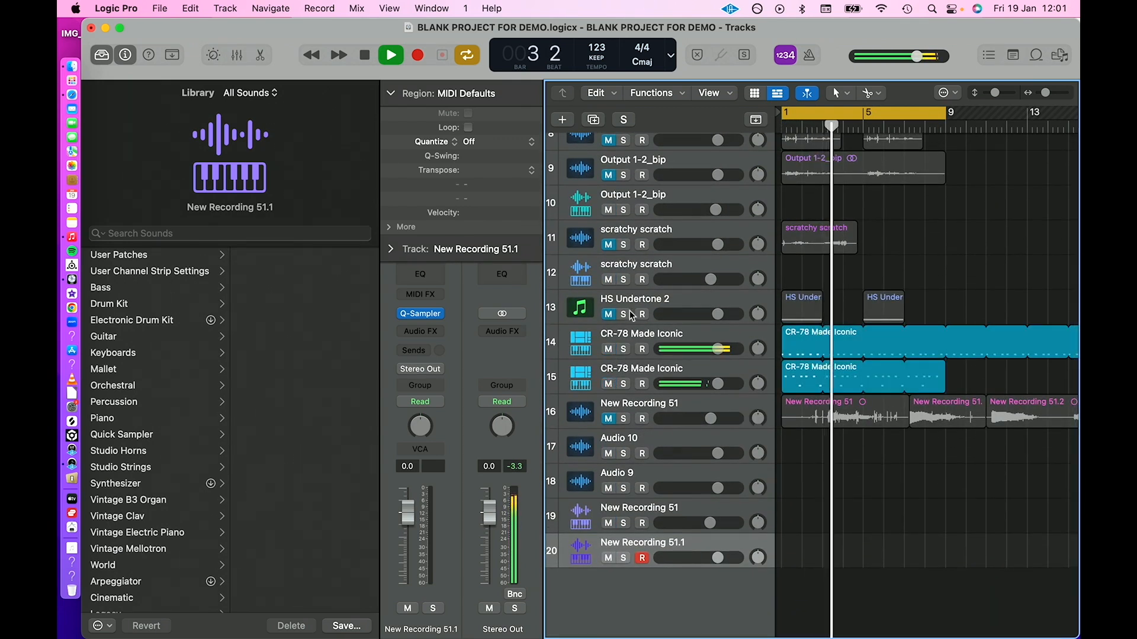
Record-enable the scratchy scratch sampler track and record a part up to the end of the cycle.
click(639, 271)
click(643, 280)
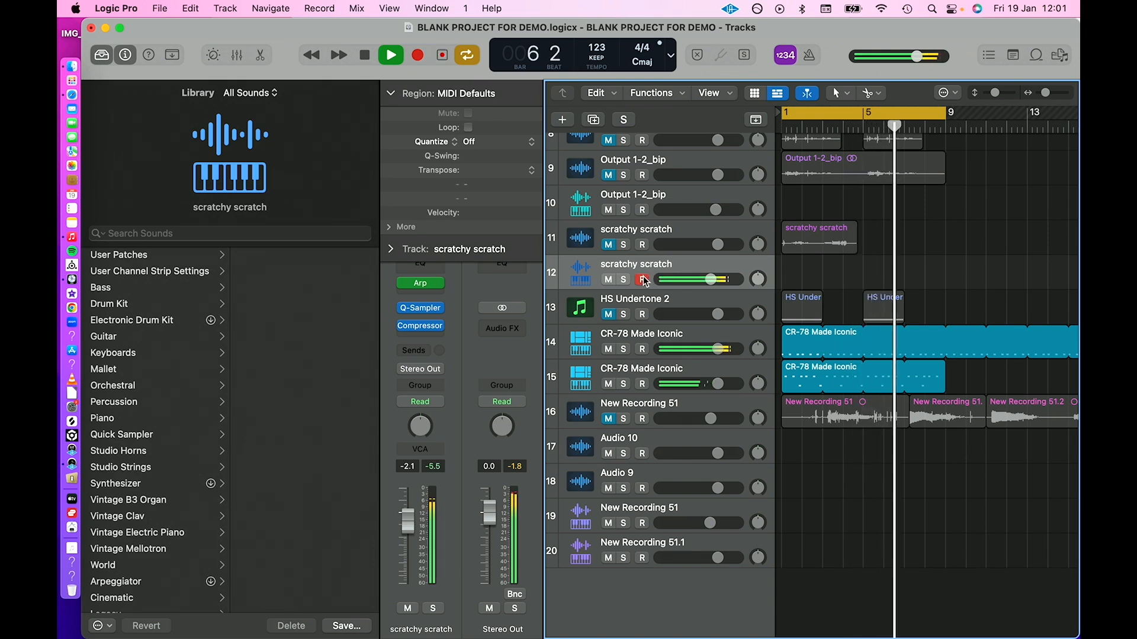
key(r)
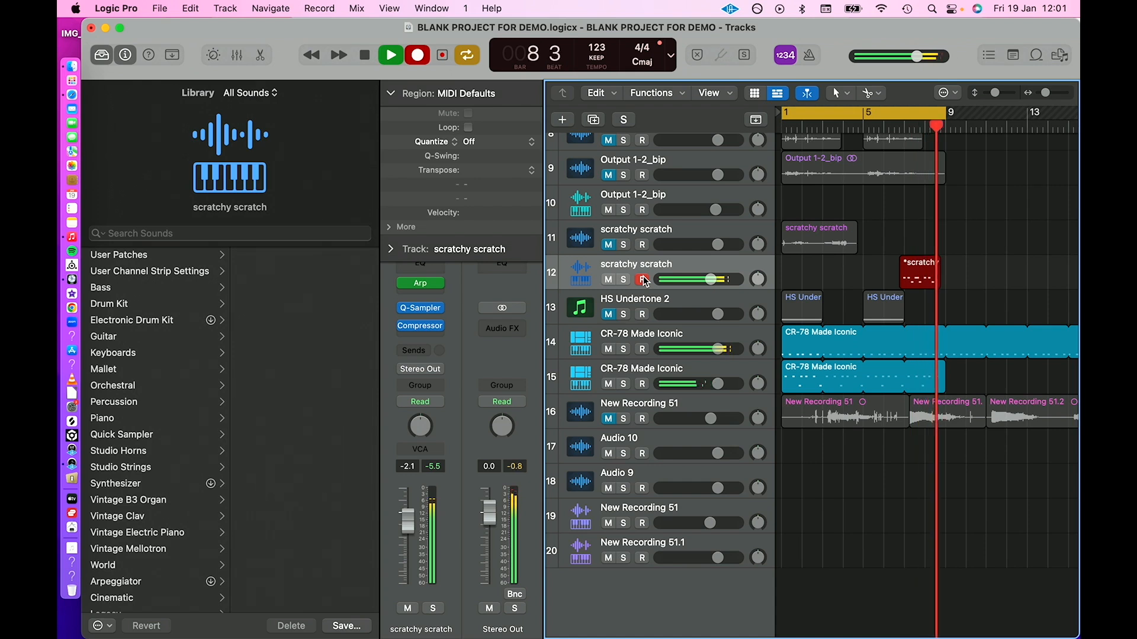
key(space)
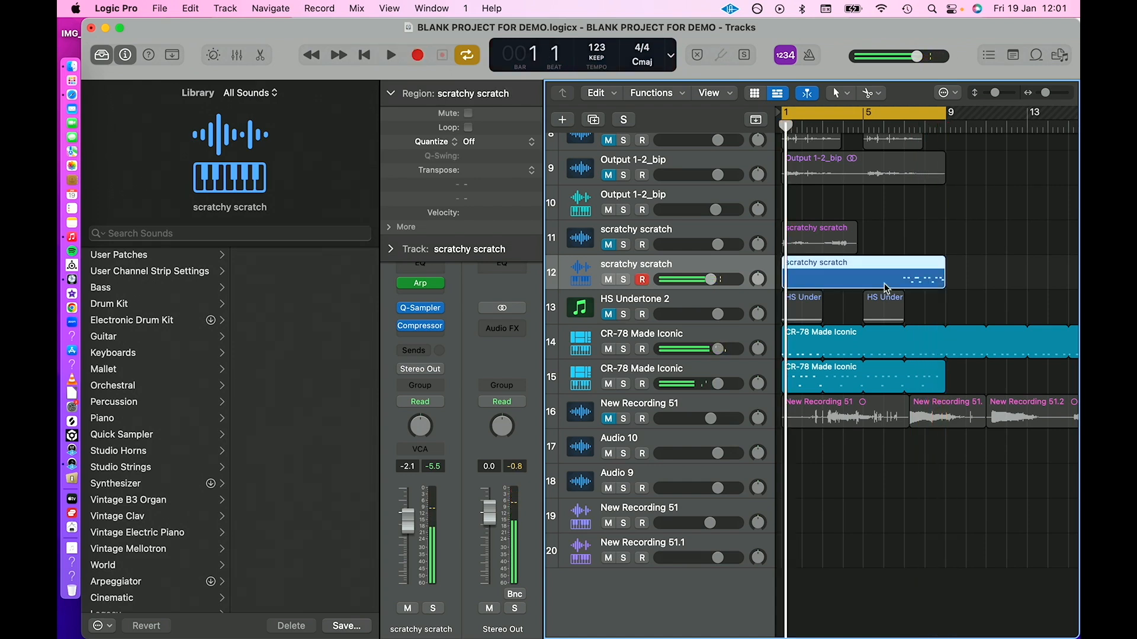
Cut the scratchy scratch region down to its last two bars, place it at bar 1, and play it looped to about bar 12.
click(909, 284)
key(Return)
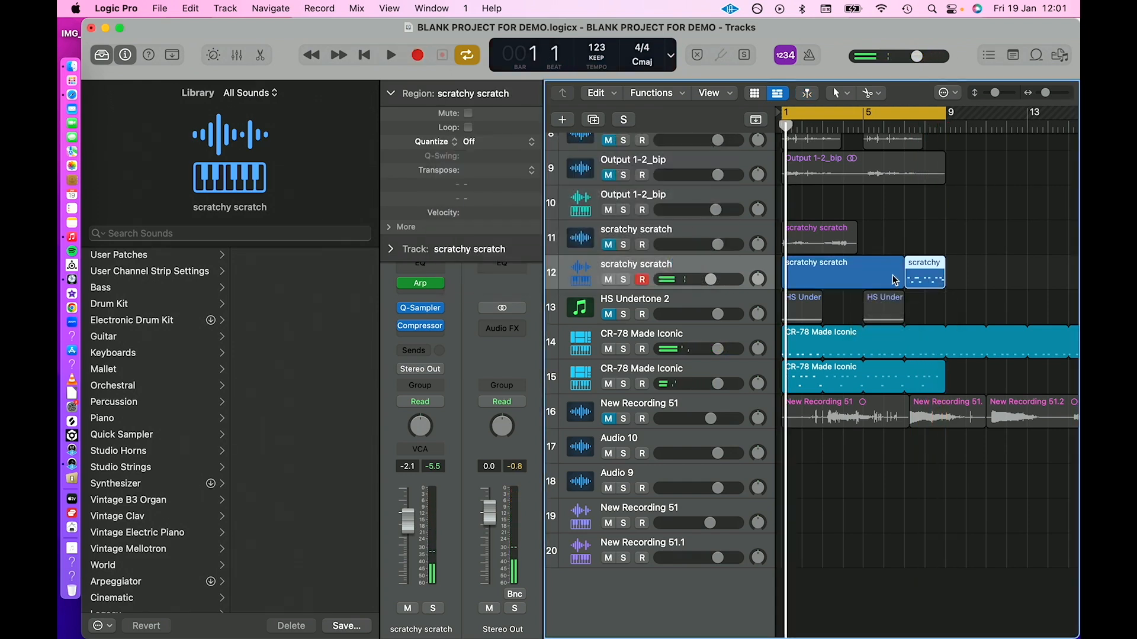
key(Delete)
drag(941, 264, 1006, 264)
key(space)
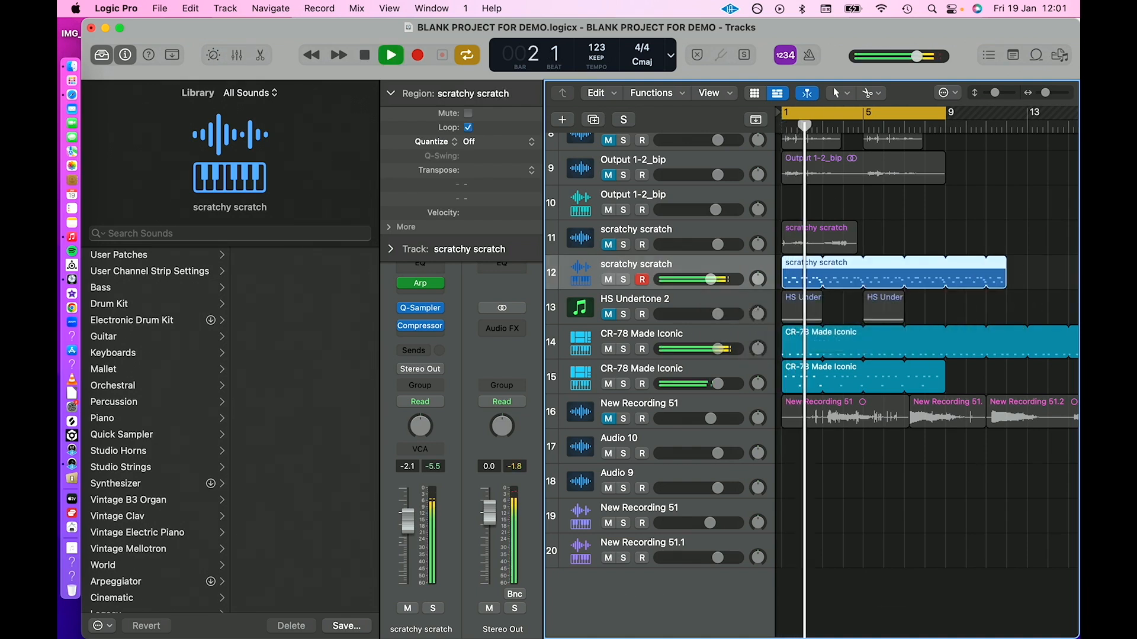
Record-enable the New Recording 51.1 sampler track and open its Quick Sampler.
scroll(731, 386, up, 4)
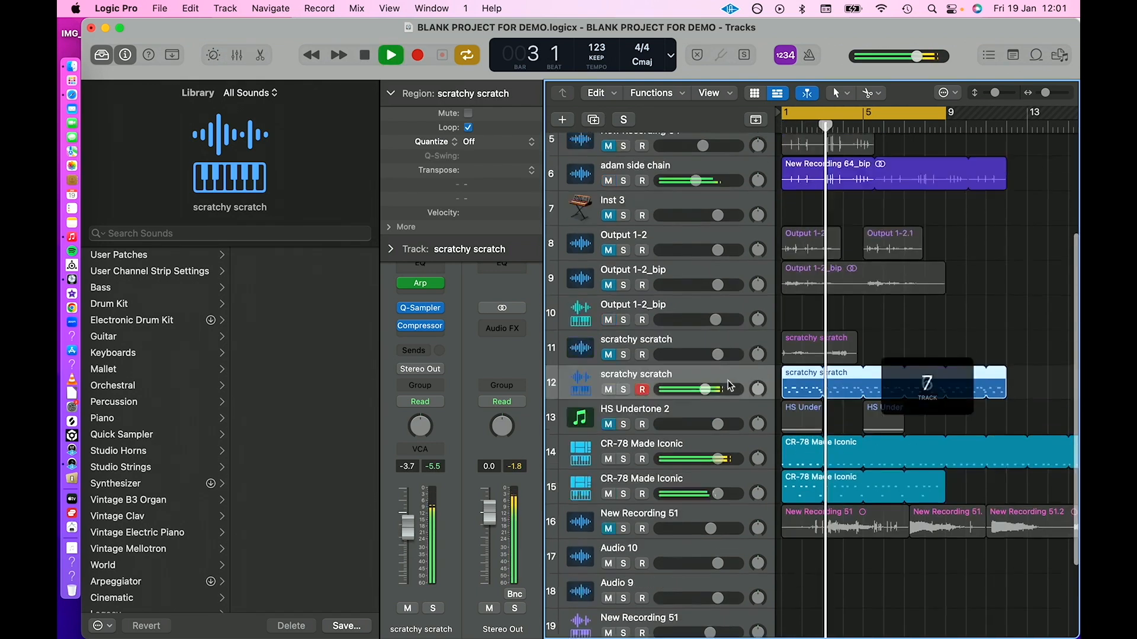
scroll(731, 386, down, 4)
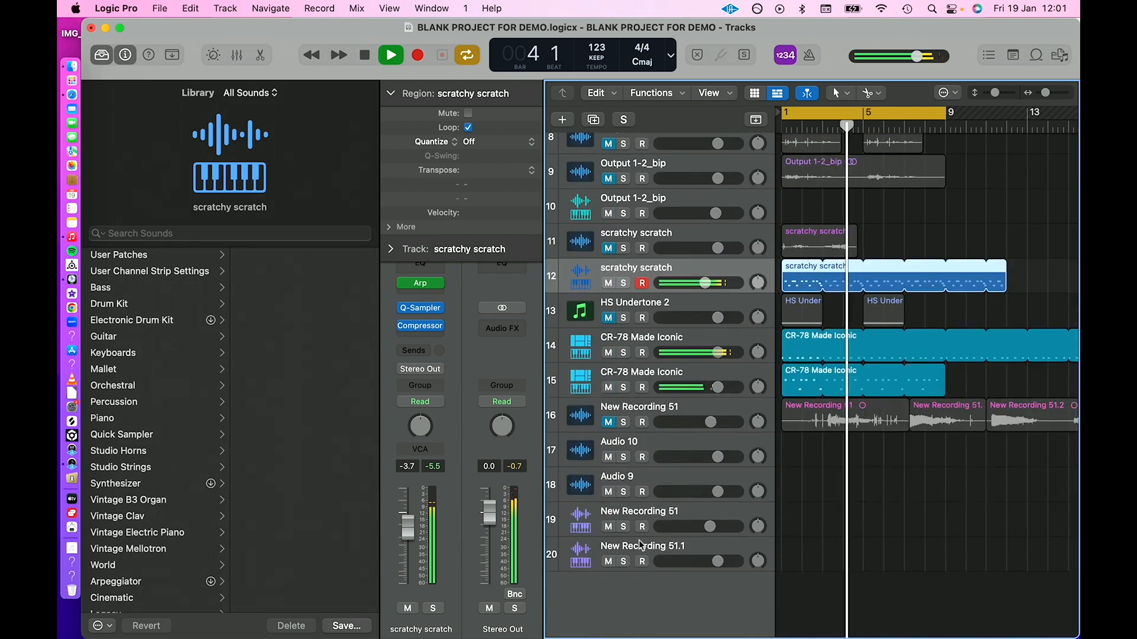
click(650, 562)
click(644, 562)
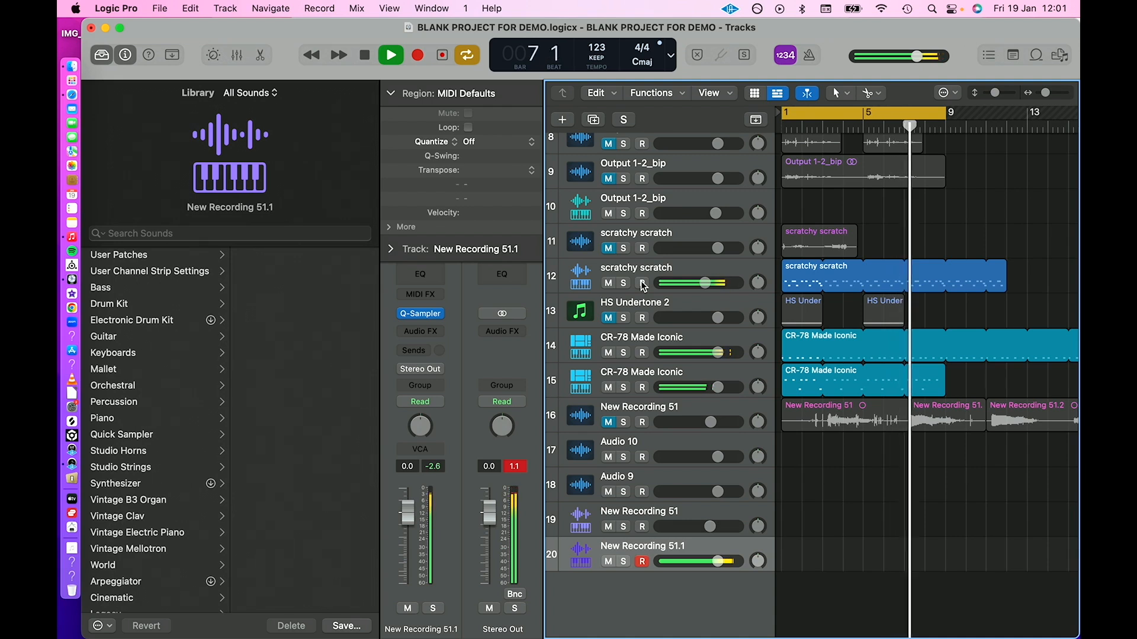
click(421, 313)
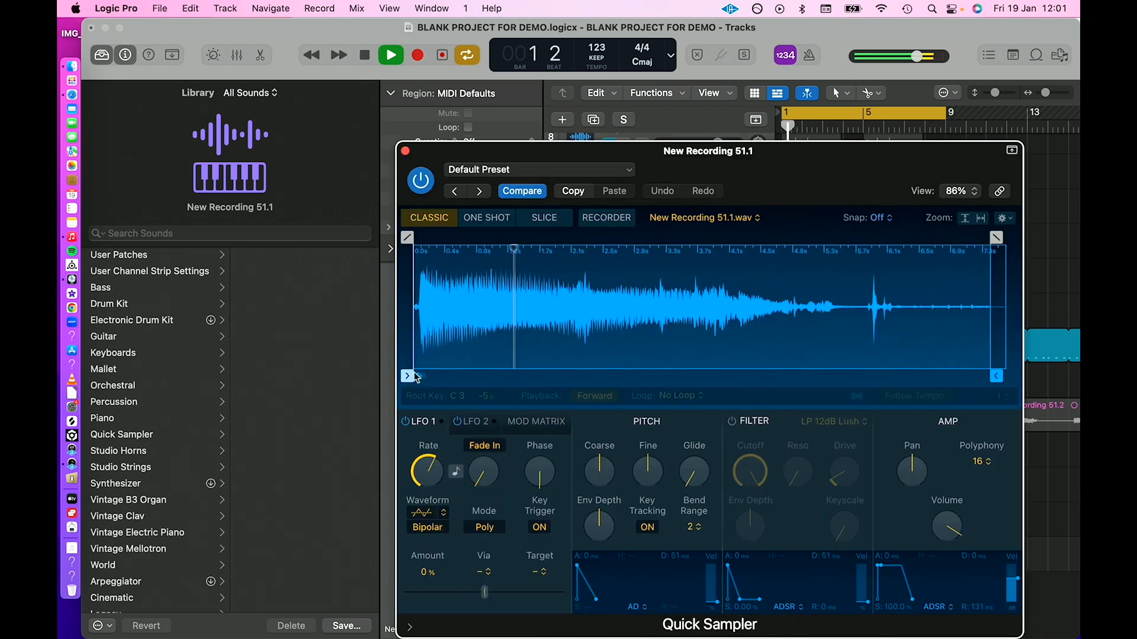
Trim the very beginning of the New Recording 51.1 sample by moving its start marker slightly inward.
drag(408, 378, 414, 378)
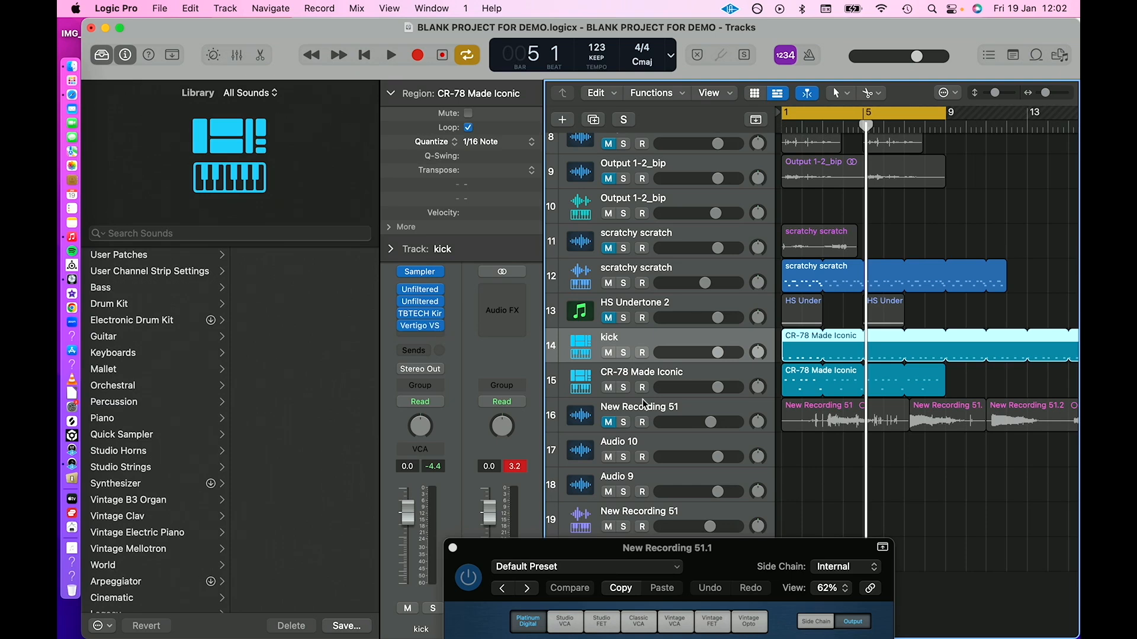
Side-chain the Compressor on the New Recording 51.1 track to kick (Inst 5), and lower the track's volume to -4.1 dB during playback.
drag(629, 555, 913, 423)
click(584, 555)
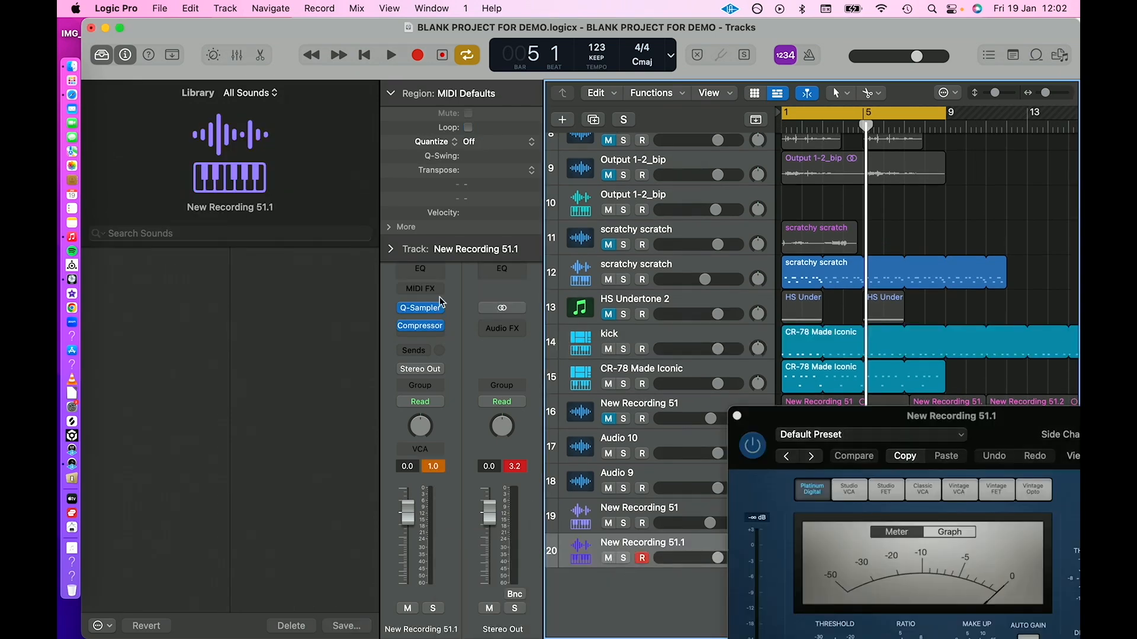
click(422, 326)
click(426, 330)
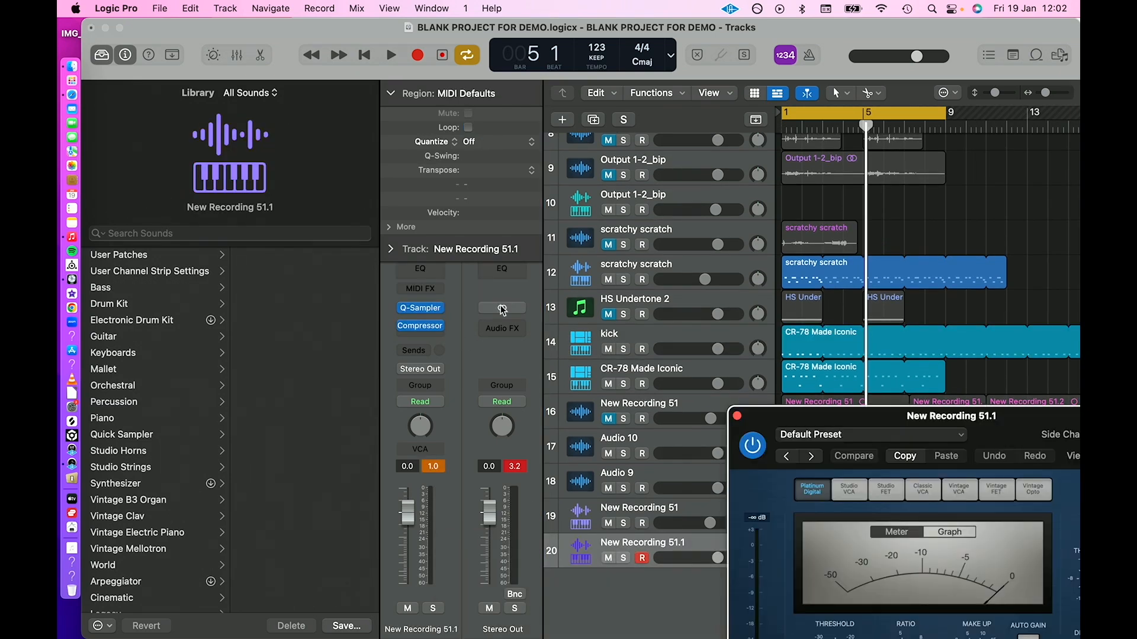
drag(992, 424, 797, 156)
click(911, 168)
mouse_move(908, 226)
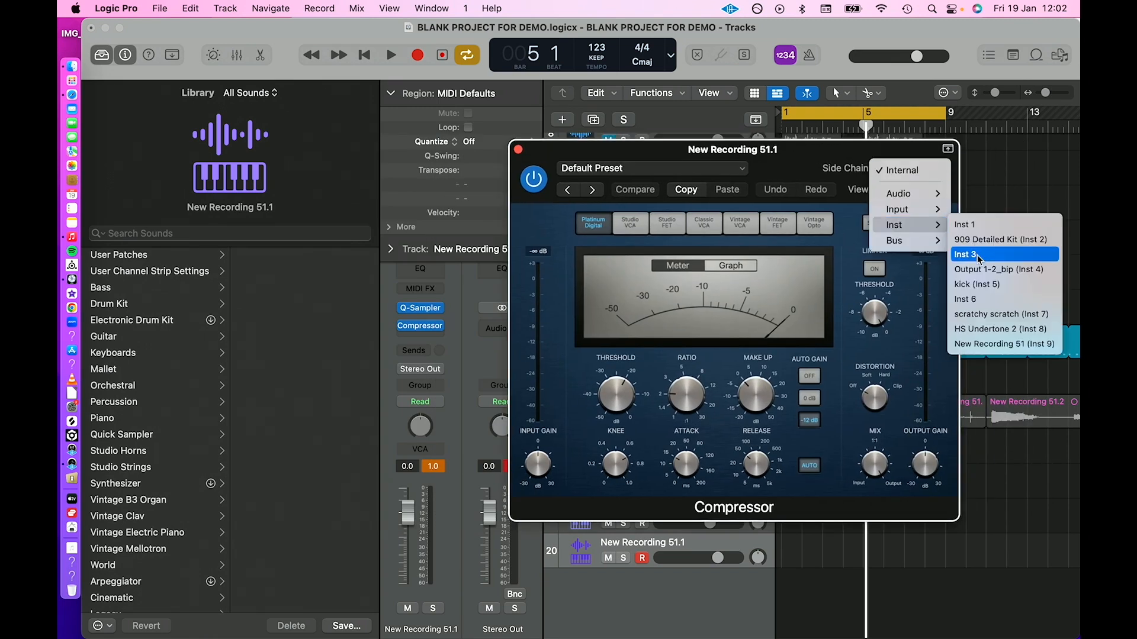
click(979, 285)
key(space)
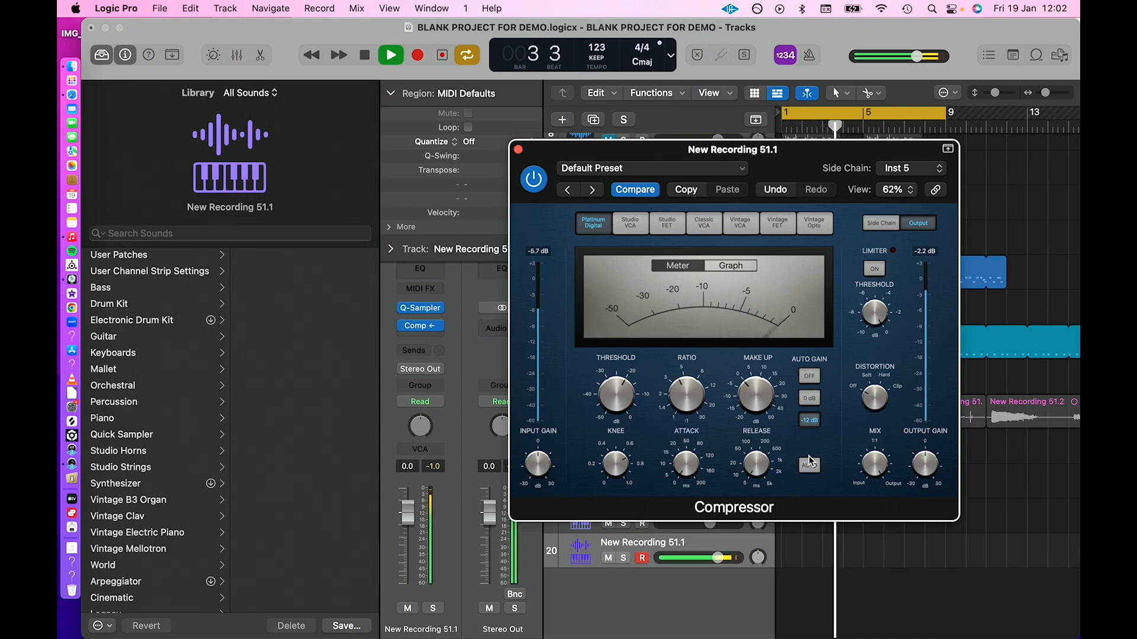
drag(407, 514, 408, 531)
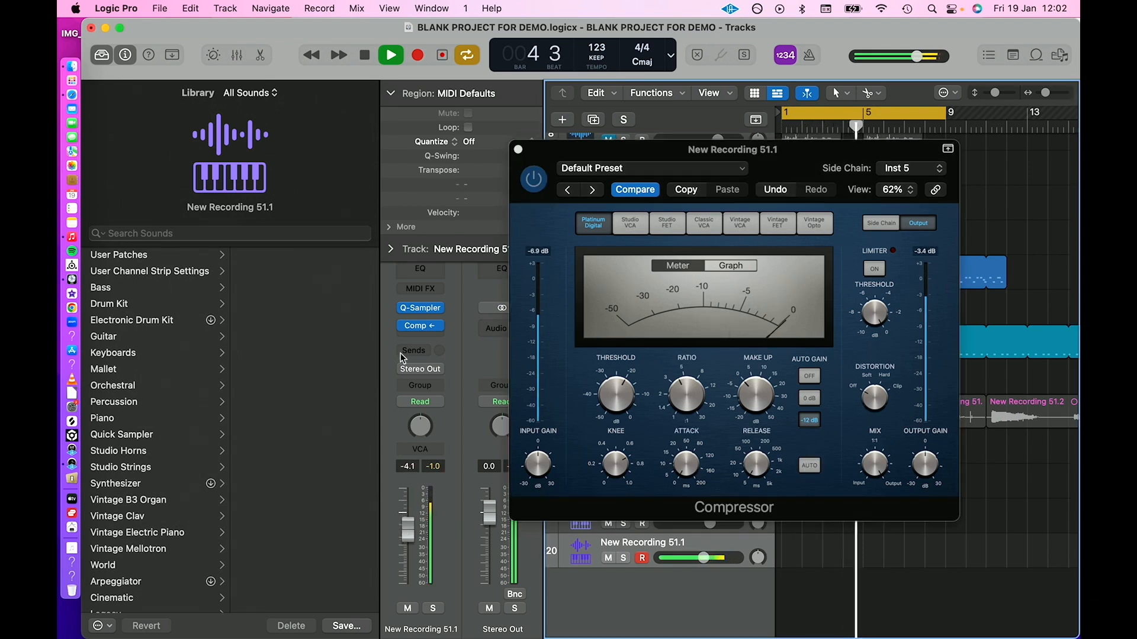
Insert the Plugin Alliance Bettermaker EQ232D after the Compressor on the New Recording 51.1 track and stop playback.
click(409, 340)
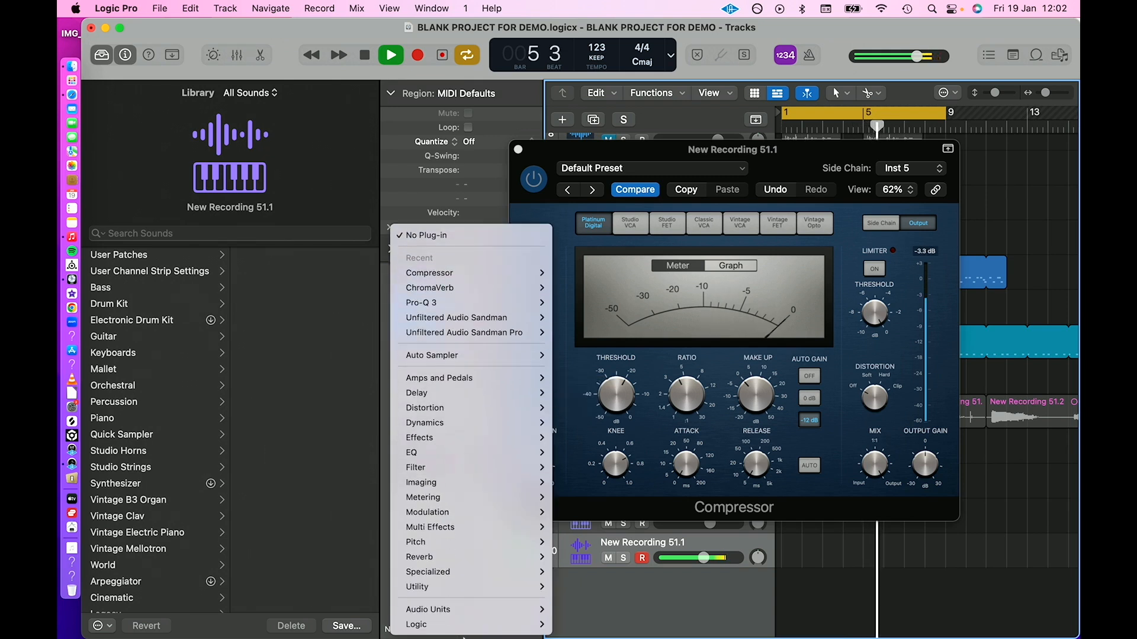
mouse_move(467, 610)
mouse_move(628, 445)
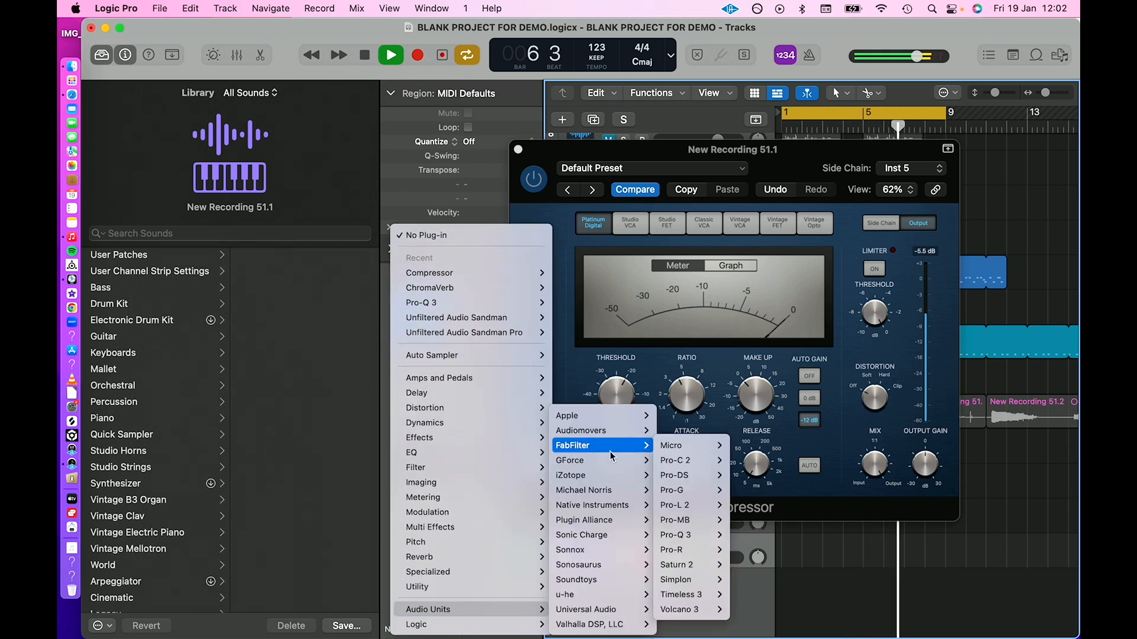
mouse_move(592, 520)
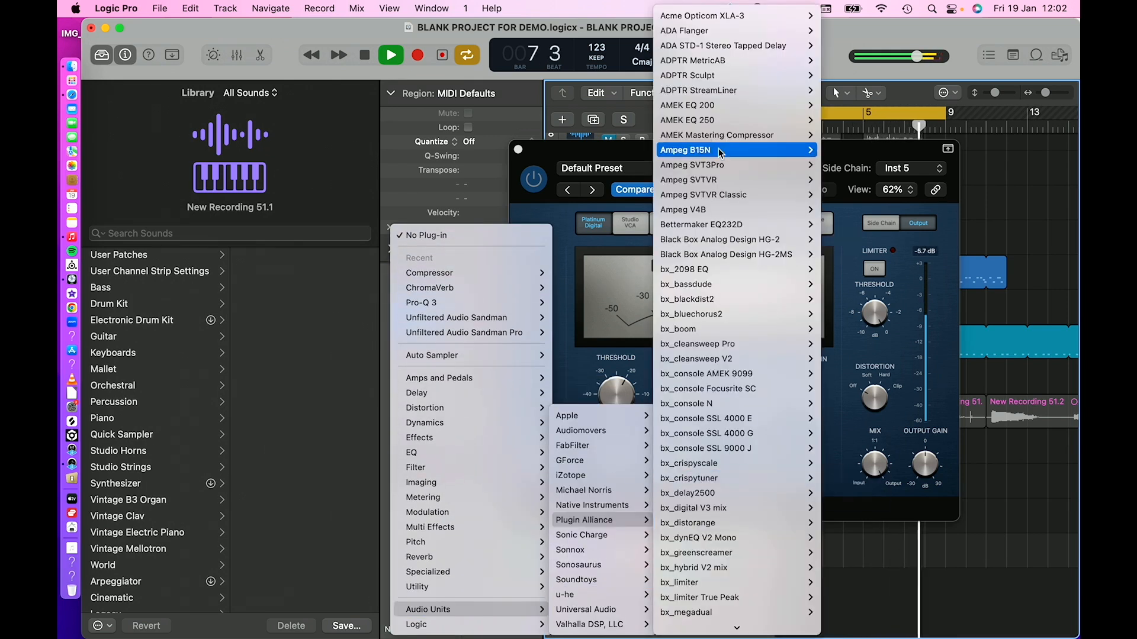
click(715, 225)
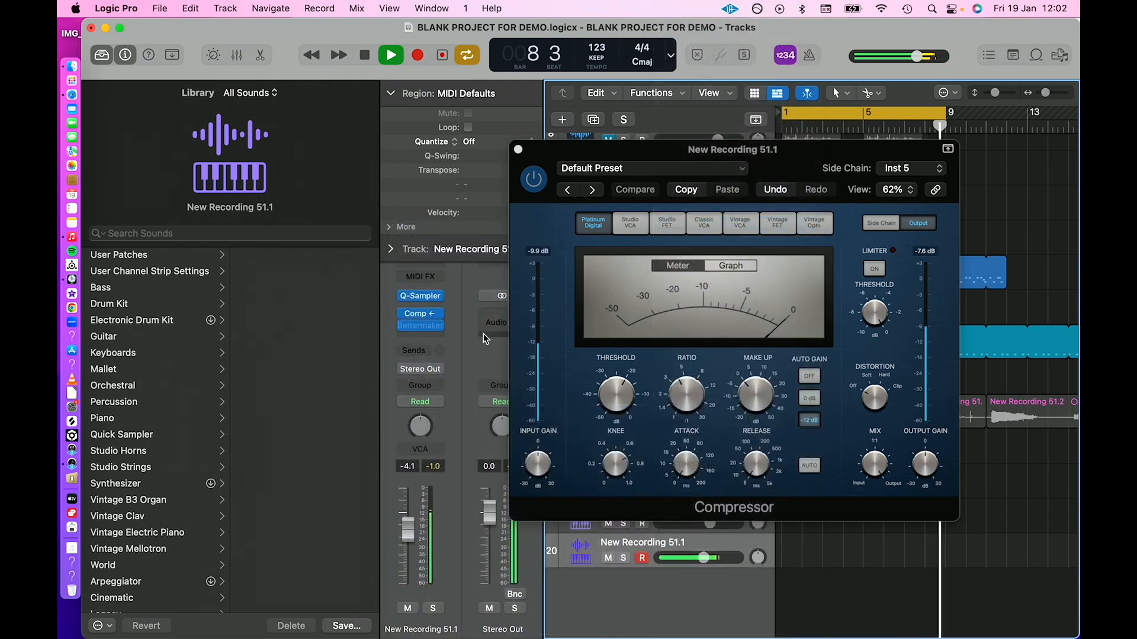
key(space)
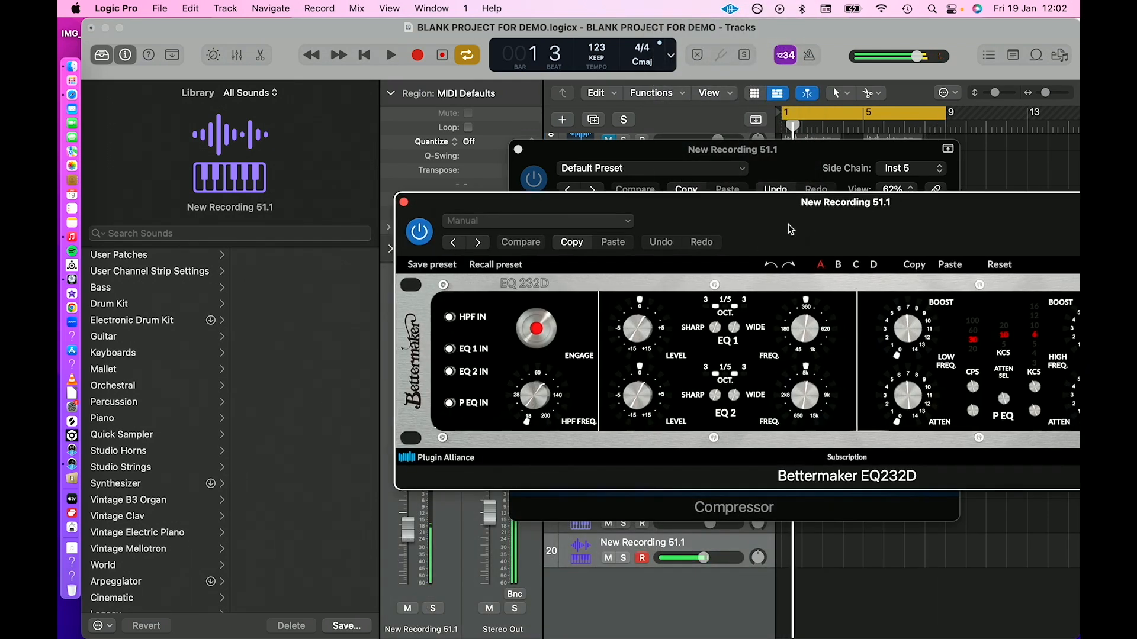
Engage the Bettermaker's P EQ section and adjust its high-frequency boost, audition the sound, and close both plug-in windows.
drag(787, 224, 583, 206)
drag(896, 320, 751, 134)
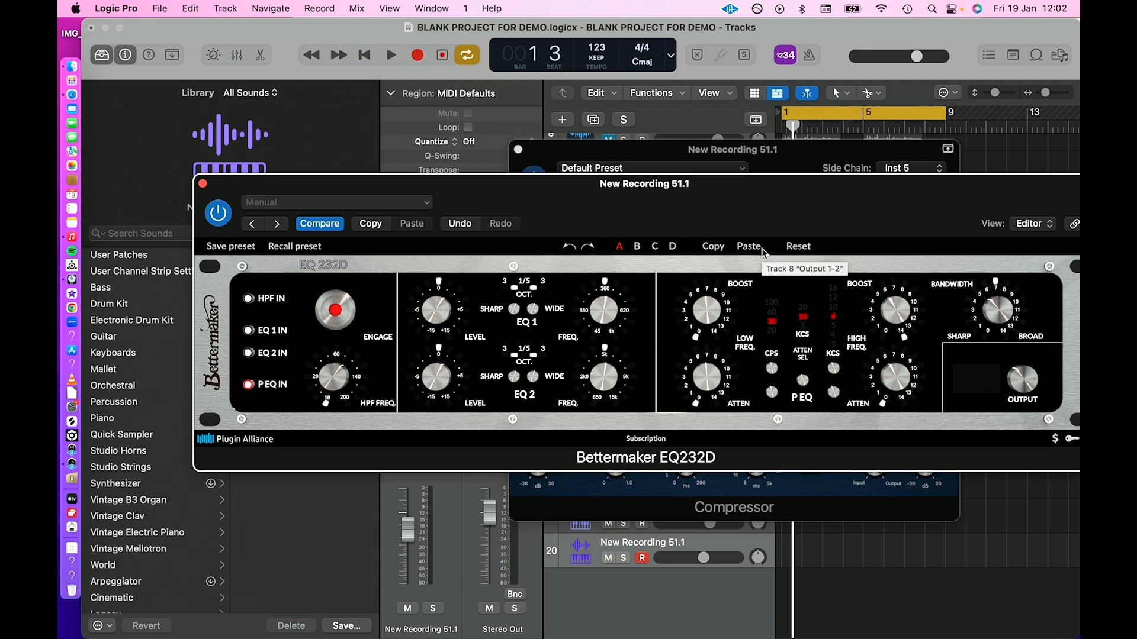
key(space)
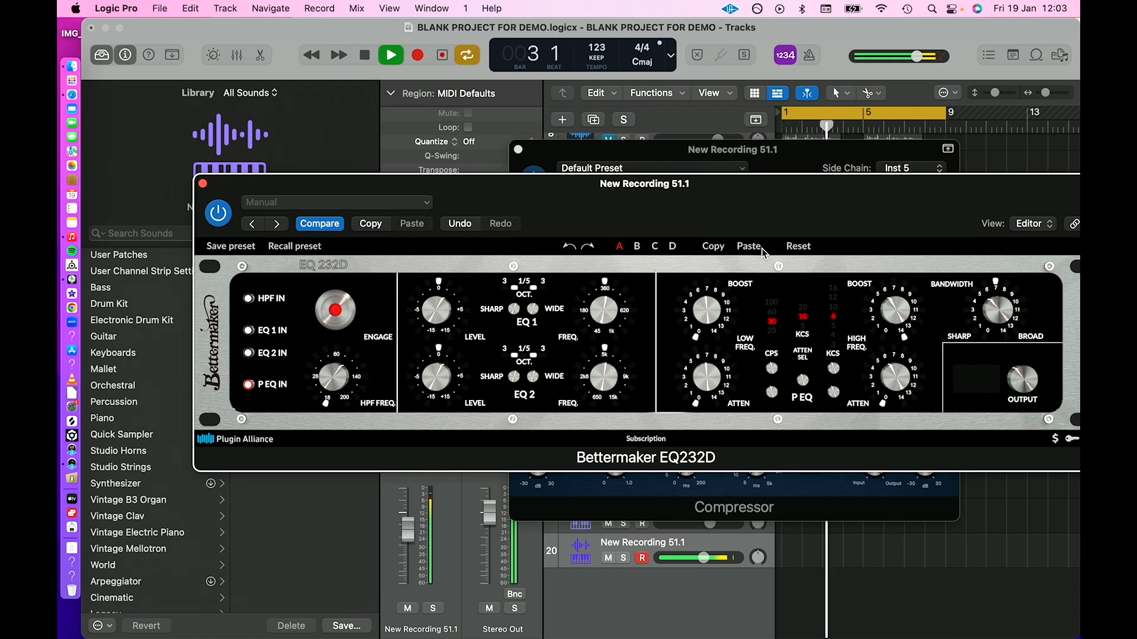
key(space)
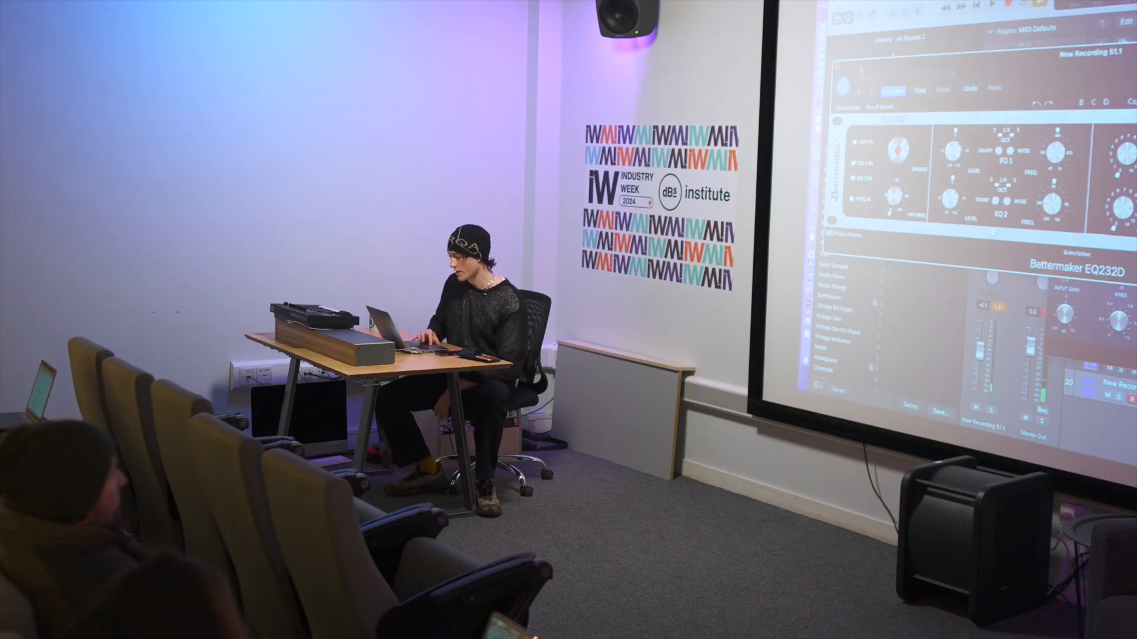
click(837, 67)
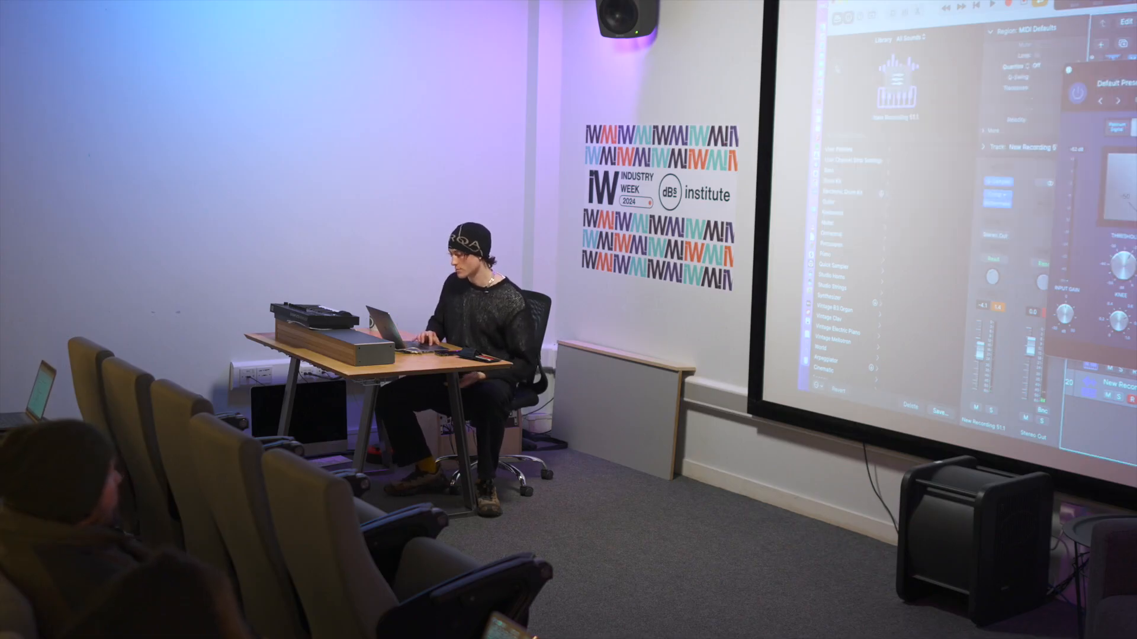
click(1069, 71)
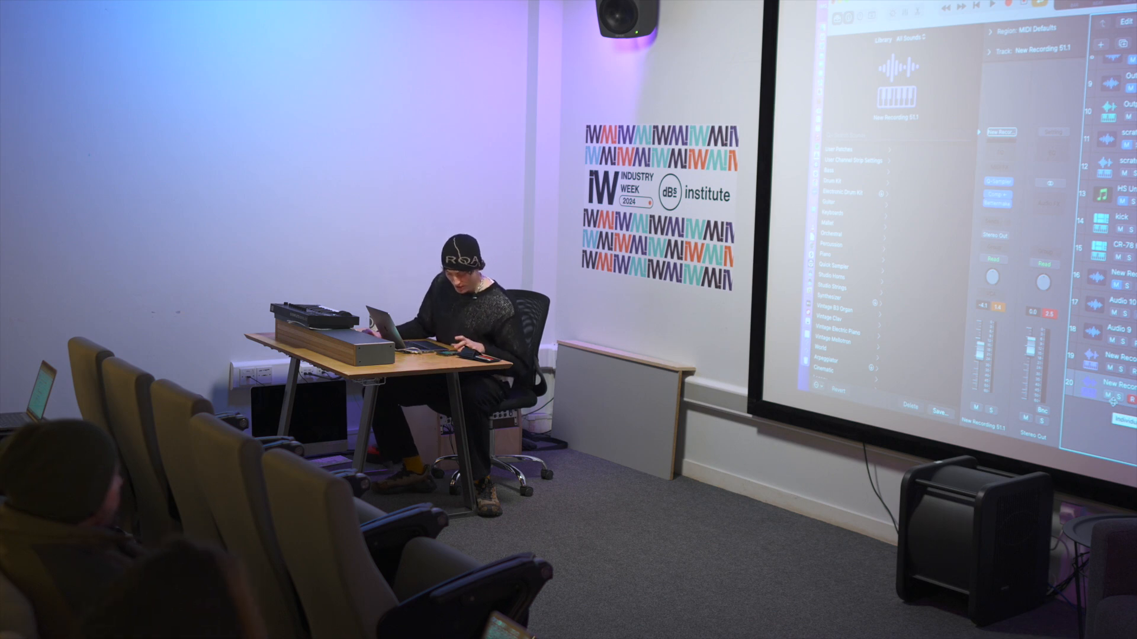
Record a part on the New Recording 51.1 sampler track up to the end of the eight-bar cycle.
key(space)
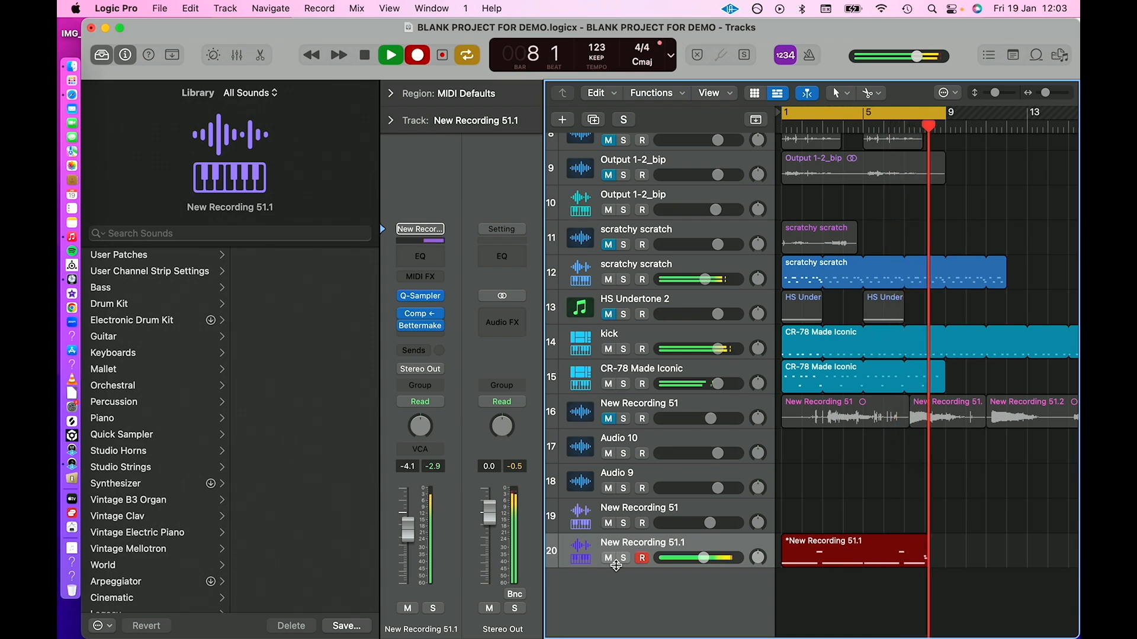
key(space)
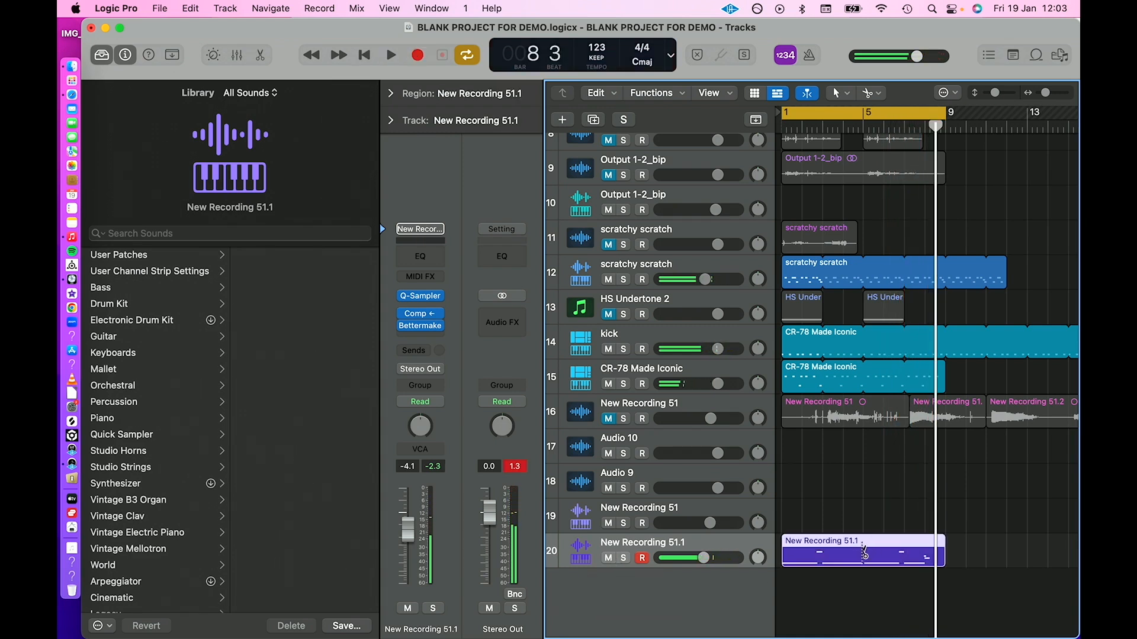
Loop the first four bars of the recorded New Recording 51.1 region to bar 9, and lower the track's volume to -5.1 dB.
super+click(863, 553)
drag(860, 541, 946, 541)
key(space)
drag(407, 546, 407, 550)
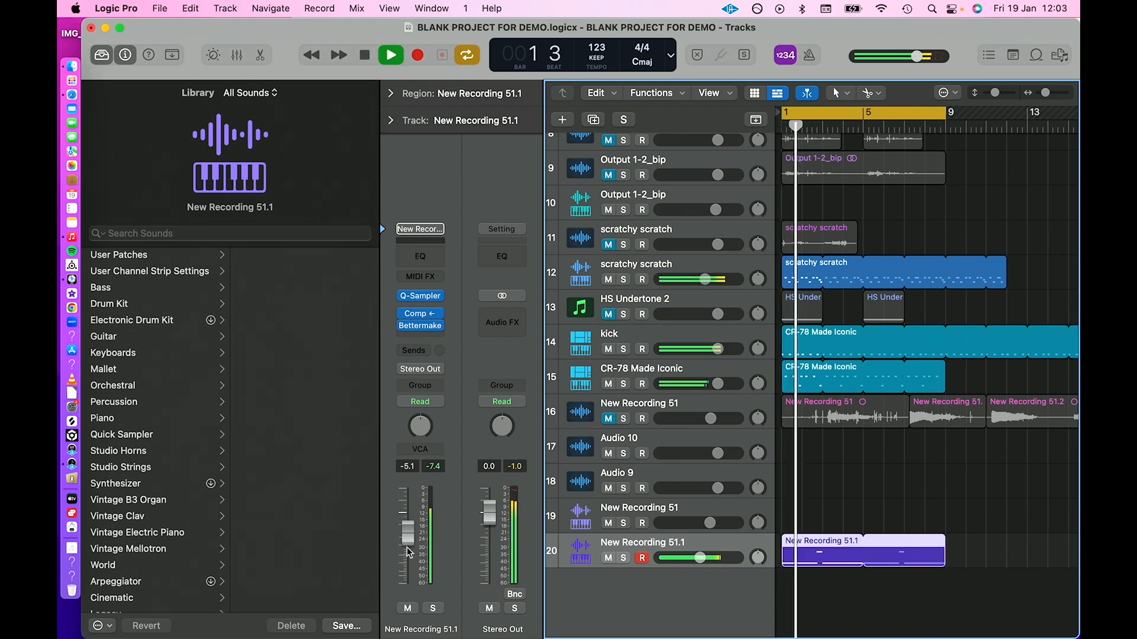
Insert a mono Pro-Q 3 after the Bettermaker EQ on the New Recording 51.1 track.
click(439, 296)
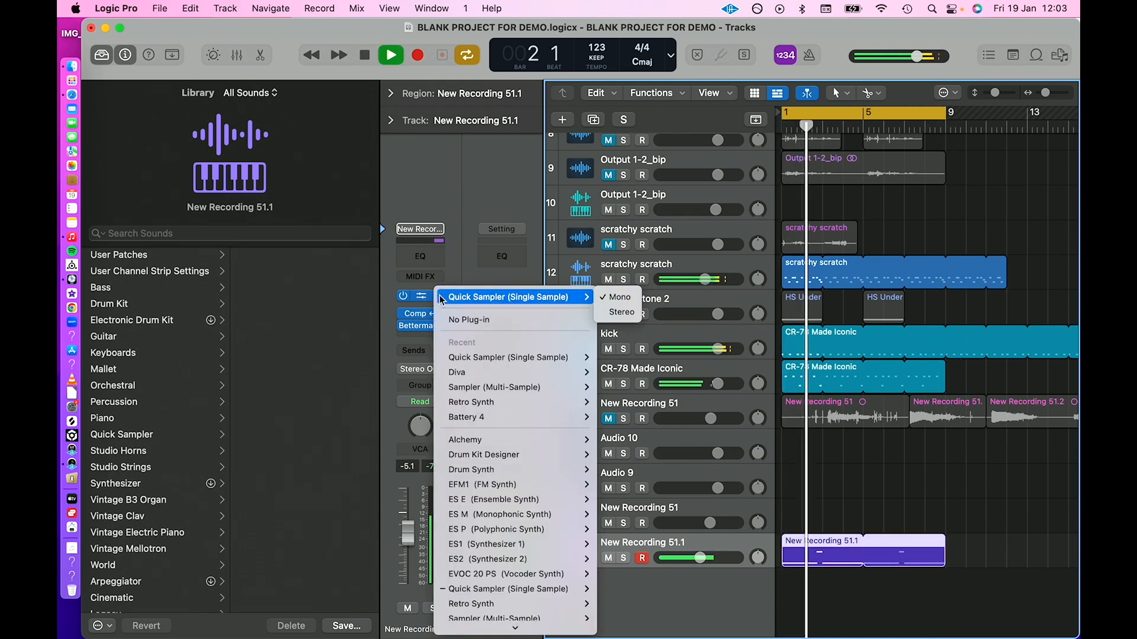
click(420, 330)
mouse_move(491, 424)
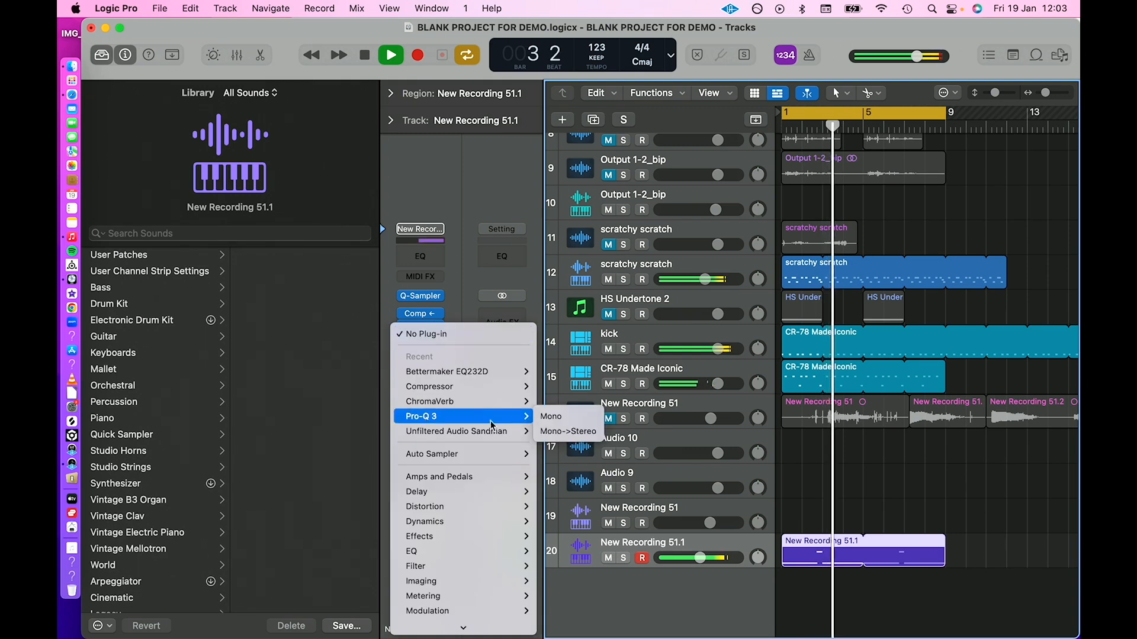
click(551, 417)
Add a 36 dB/oct low cut at about 15.6 Hz in Pro-Q 3 and close the plug-in.
double_click(420, 401)
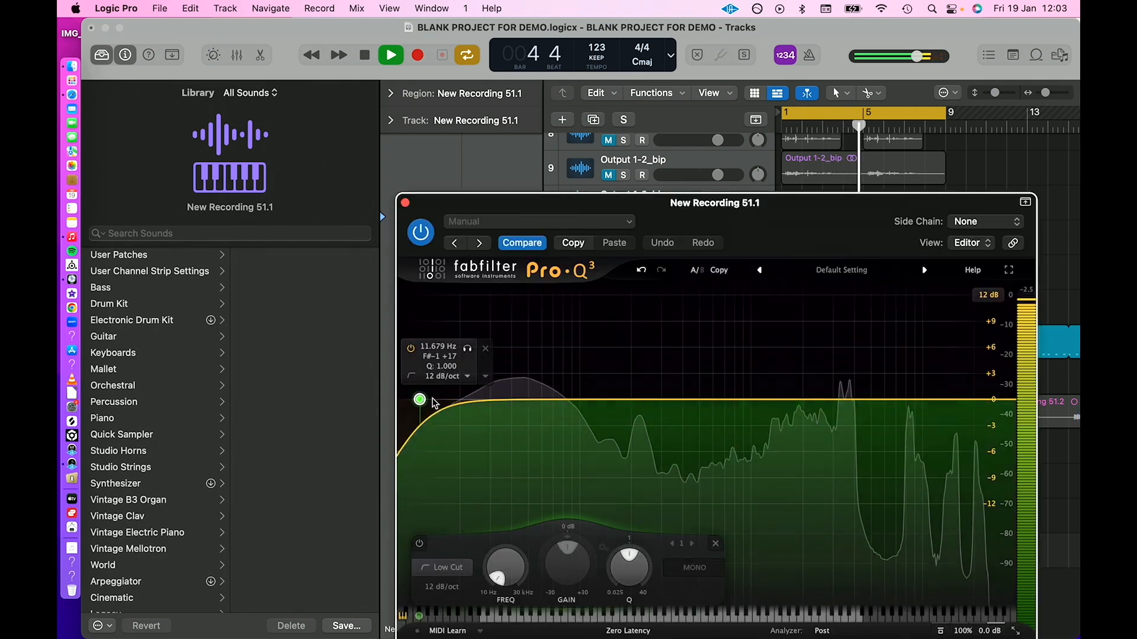
click(467, 378)
click(455, 470)
drag(420, 401, 441, 418)
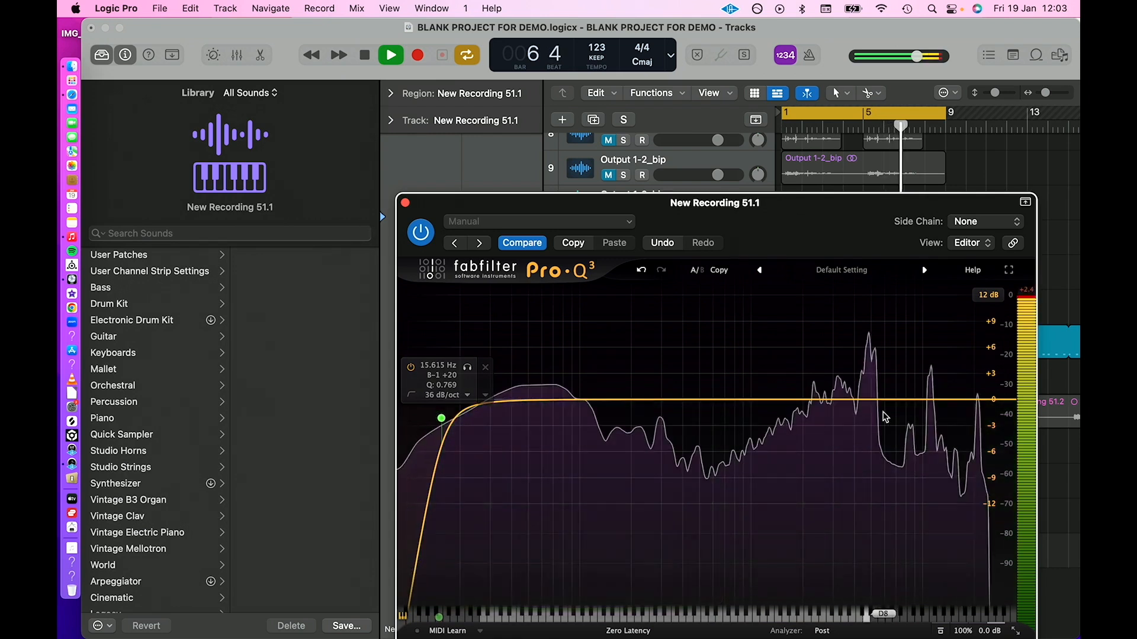
drag(944, 399, 931, 391)
click(405, 203)
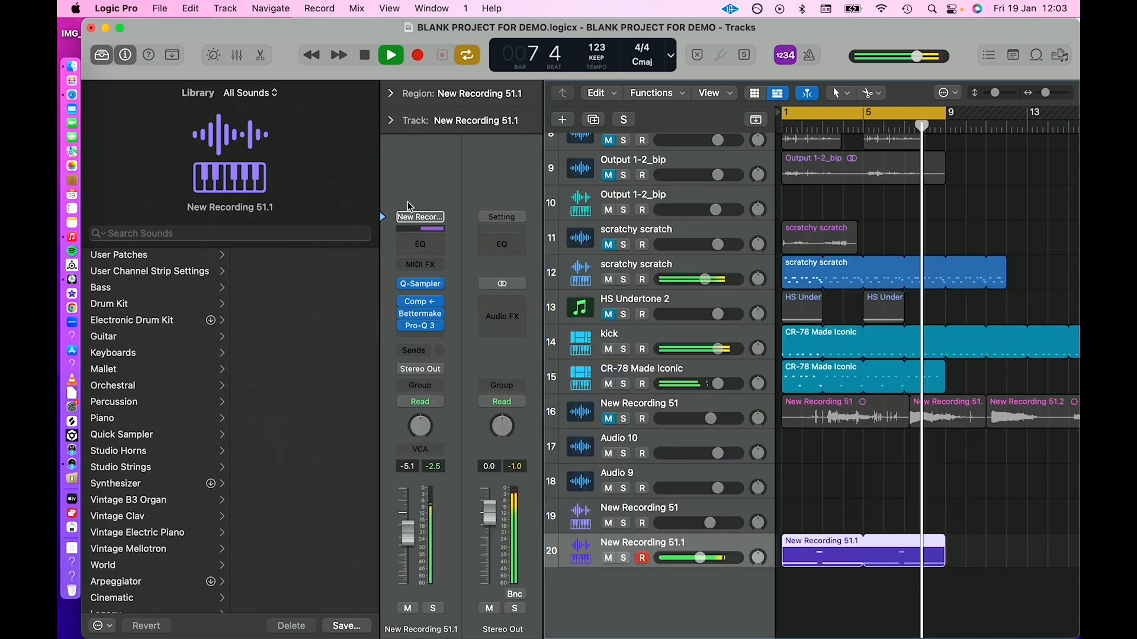
scroll(665, 305, up, 2)
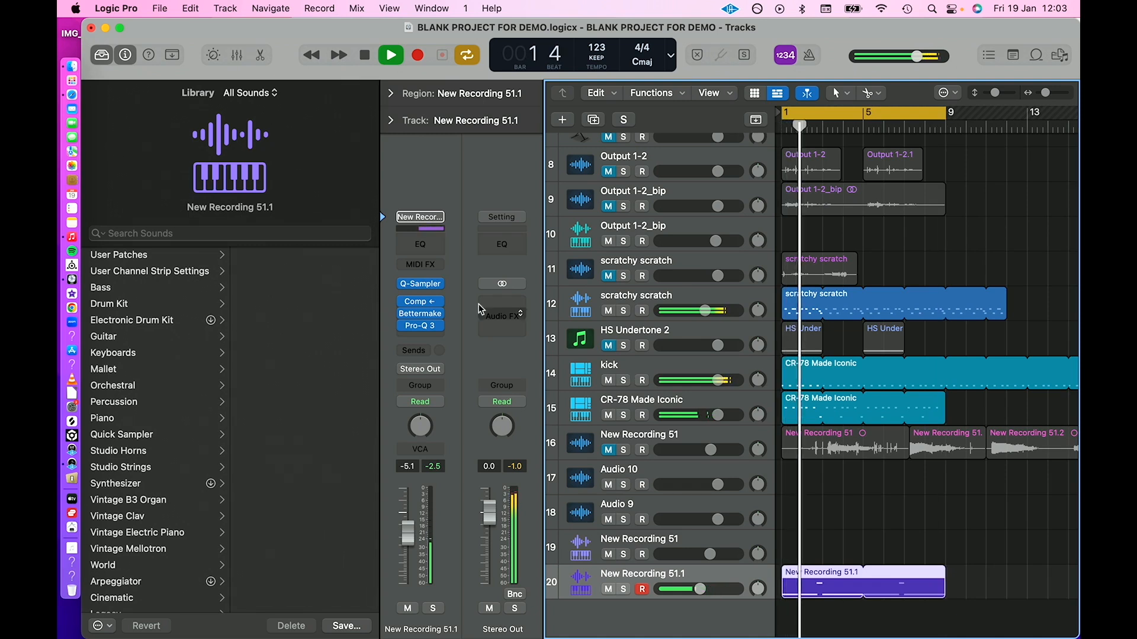
key(space)
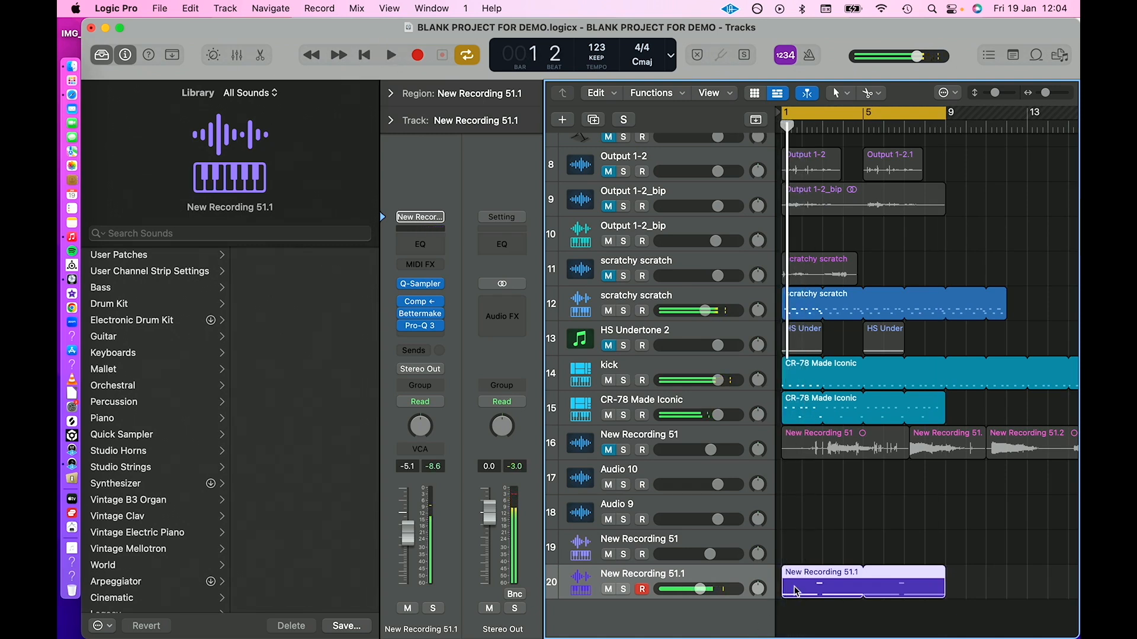
double_click(796, 592)
key(space)
key(e)
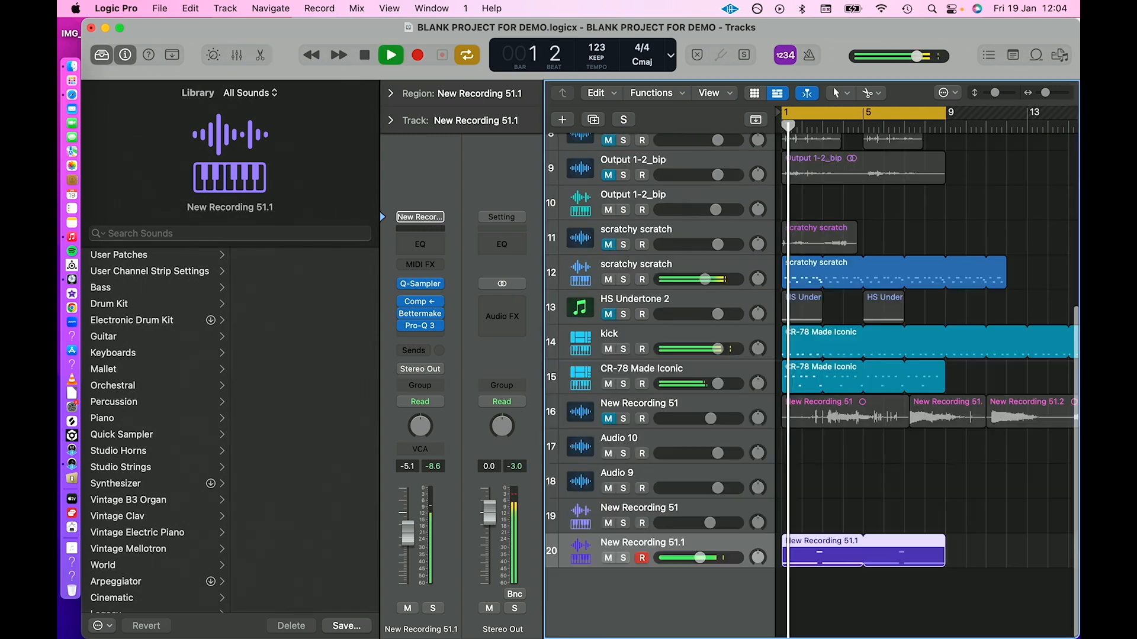
Unmute and select the New Recording 51 audio track during playback, and lower its volume.
key(super+Left)
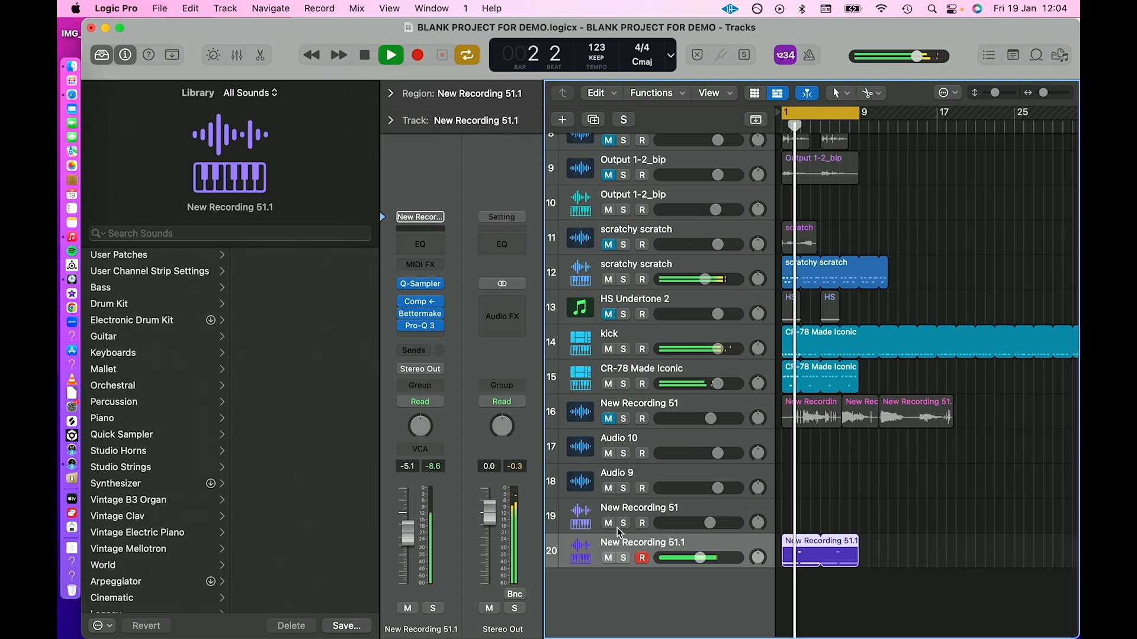
click(672, 523)
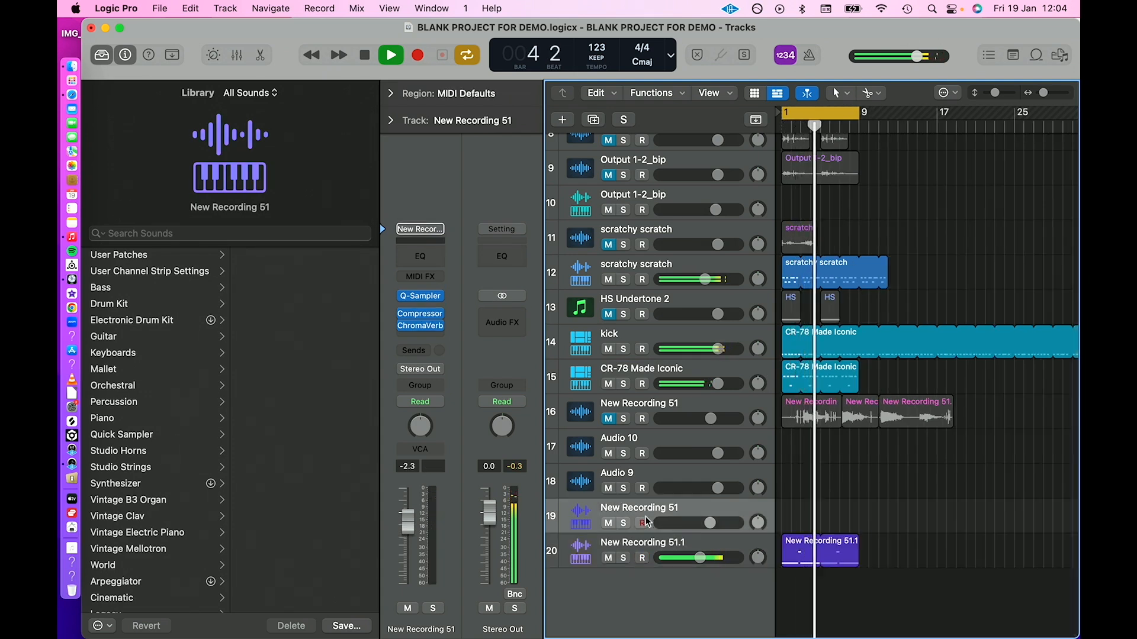
scroll(725, 505, up, 1)
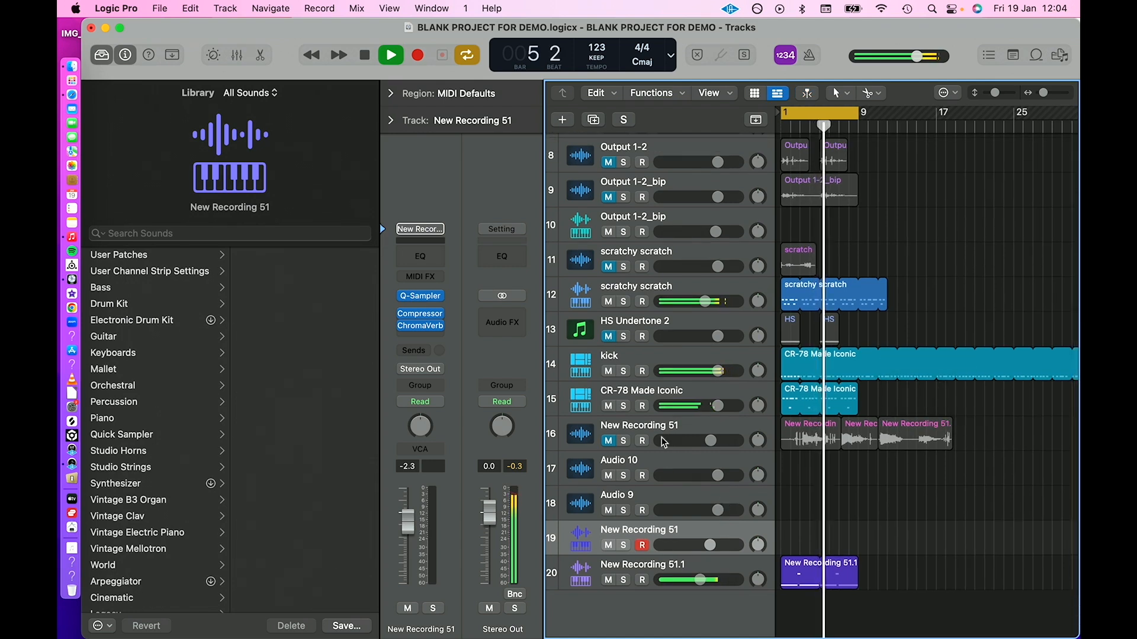
click(624, 441)
click(625, 442)
click(600, 427)
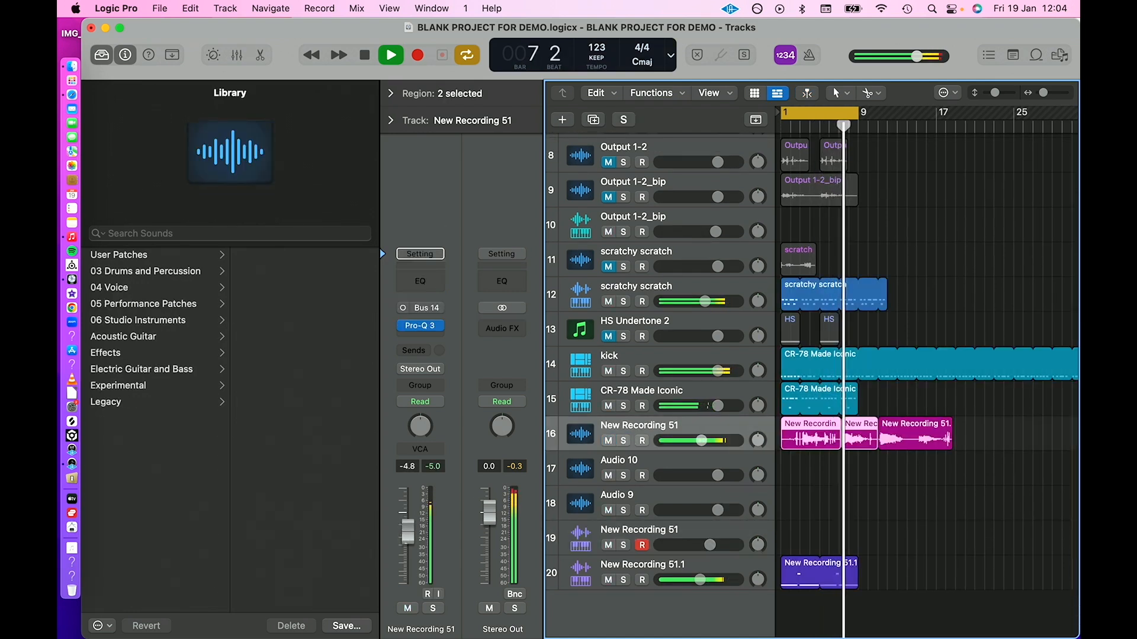
Insert an AutoFilter after Pro-Q 3 on the New Recording 51 audio track.
click(420, 339)
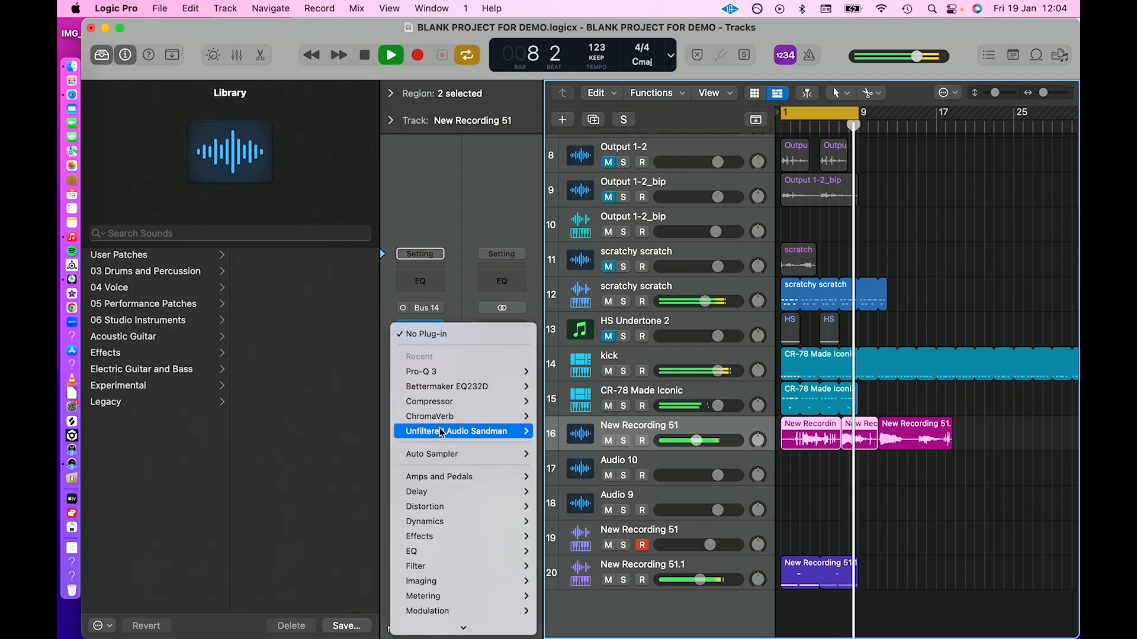
mouse_move(420, 566)
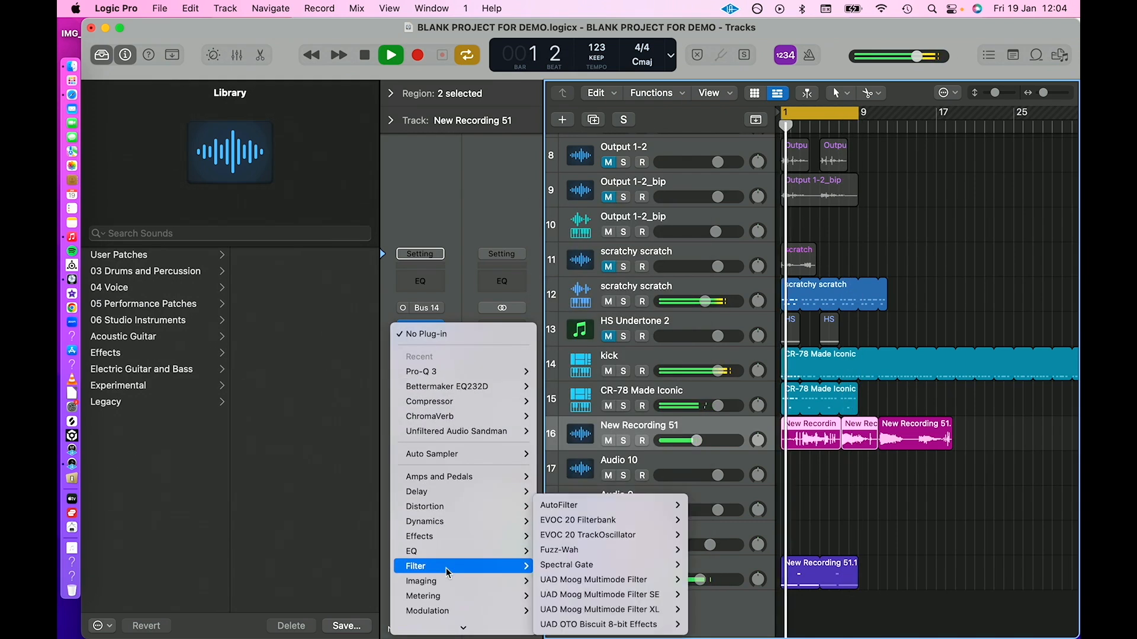
click(568, 501)
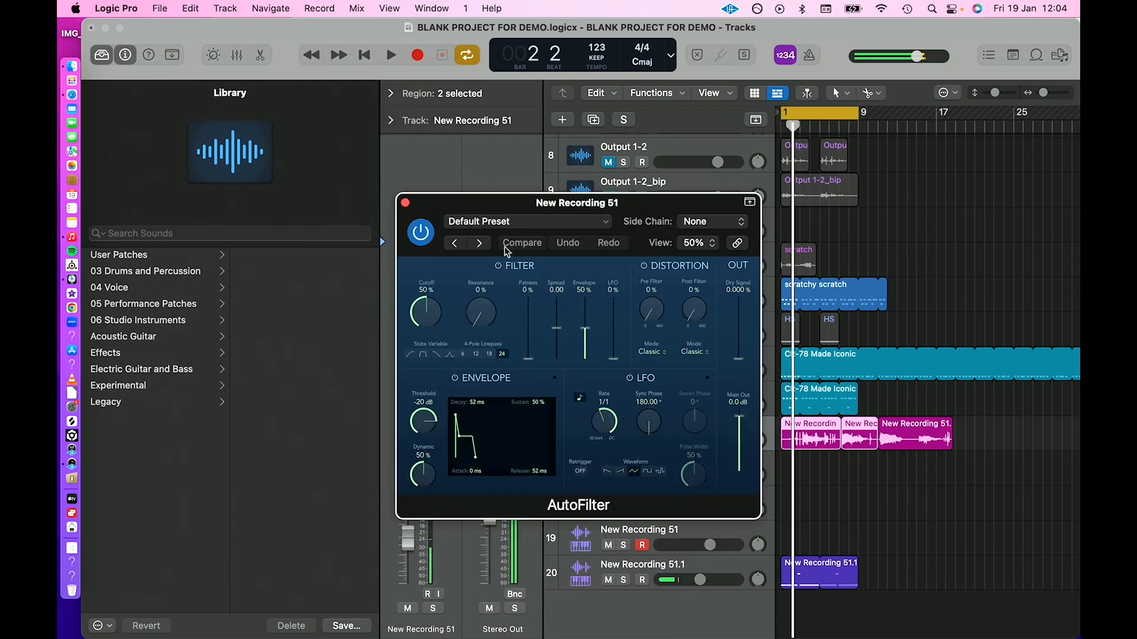
click(406, 203)
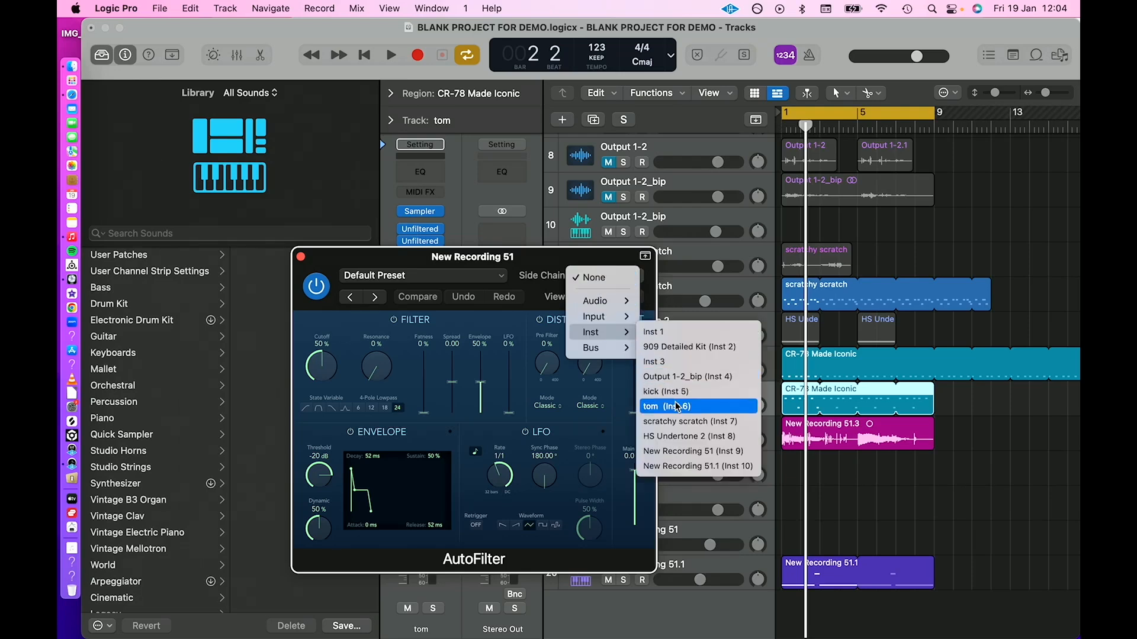
Side-chain the AutoFilter on the New Recording 51 audio track to tom (Inst 6), start playback and close the plug-in.
click(677, 406)
key(space)
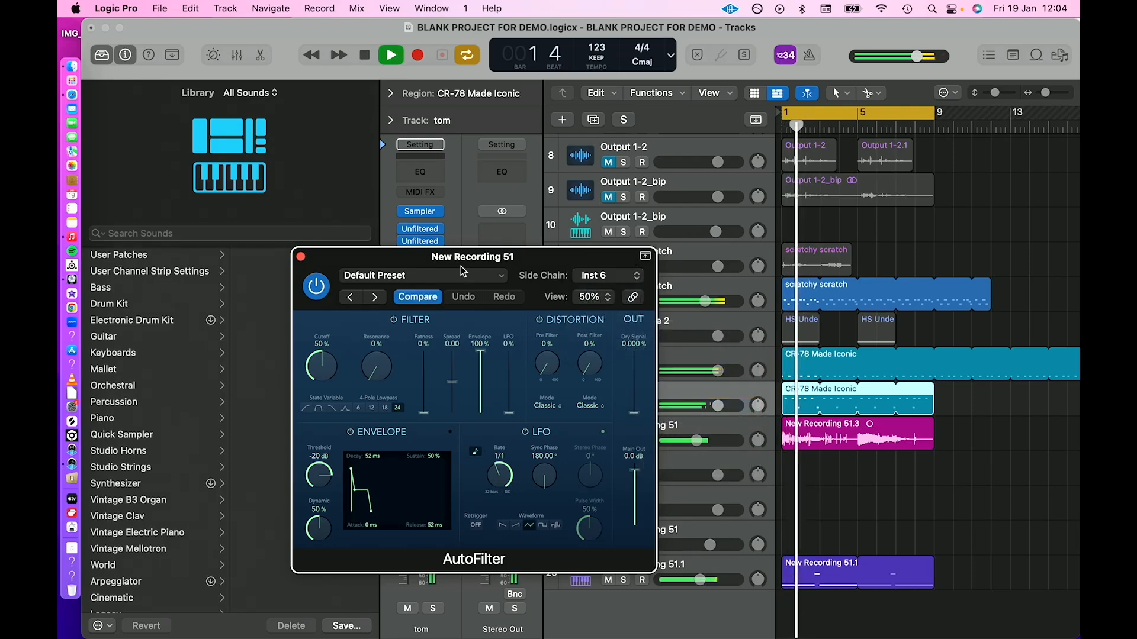
click(300, 256)
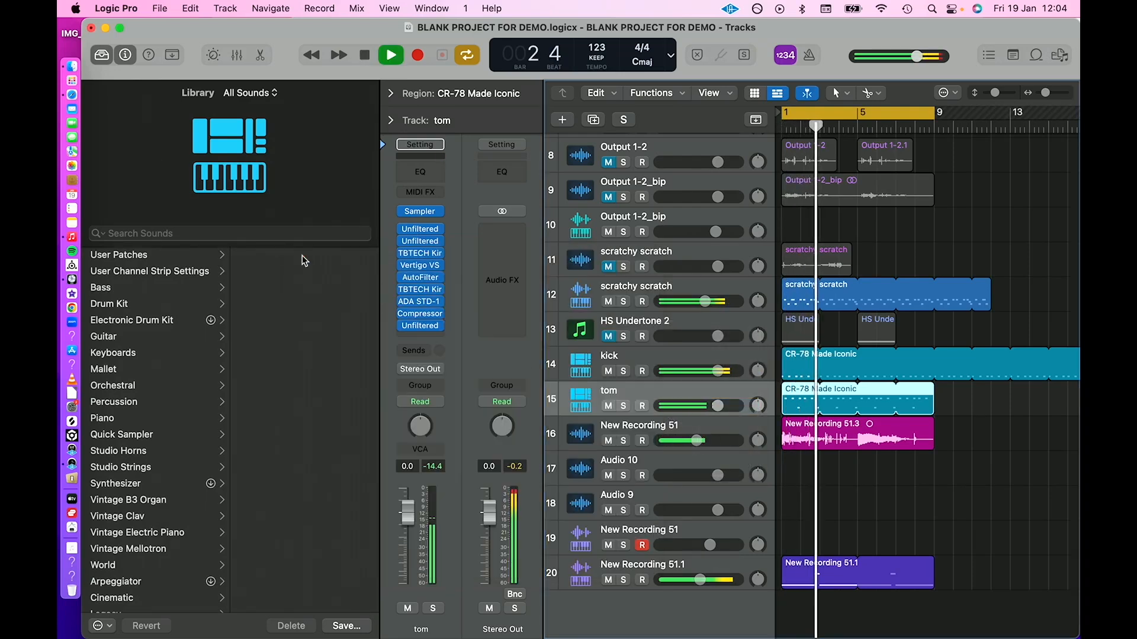
Solo the New Recording 51 audio track, then add a 12 dB/oct low cut at about 142 Hz and raise the high shelf in its Pro-Q 3.
click(623, 441)
click(620, 428)
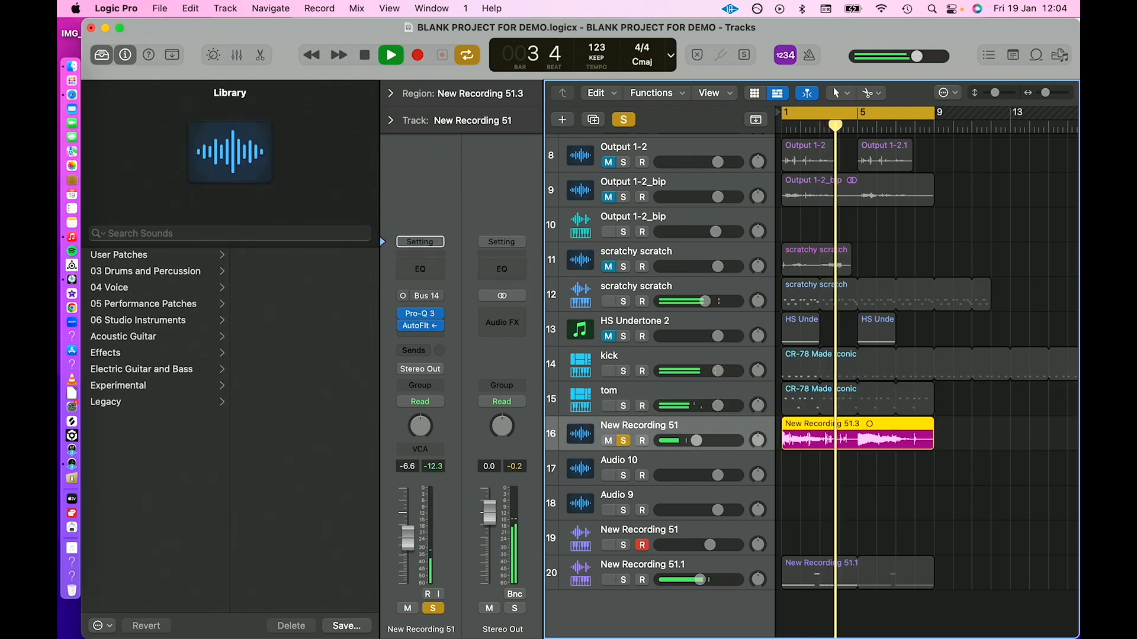
click(420, 313)
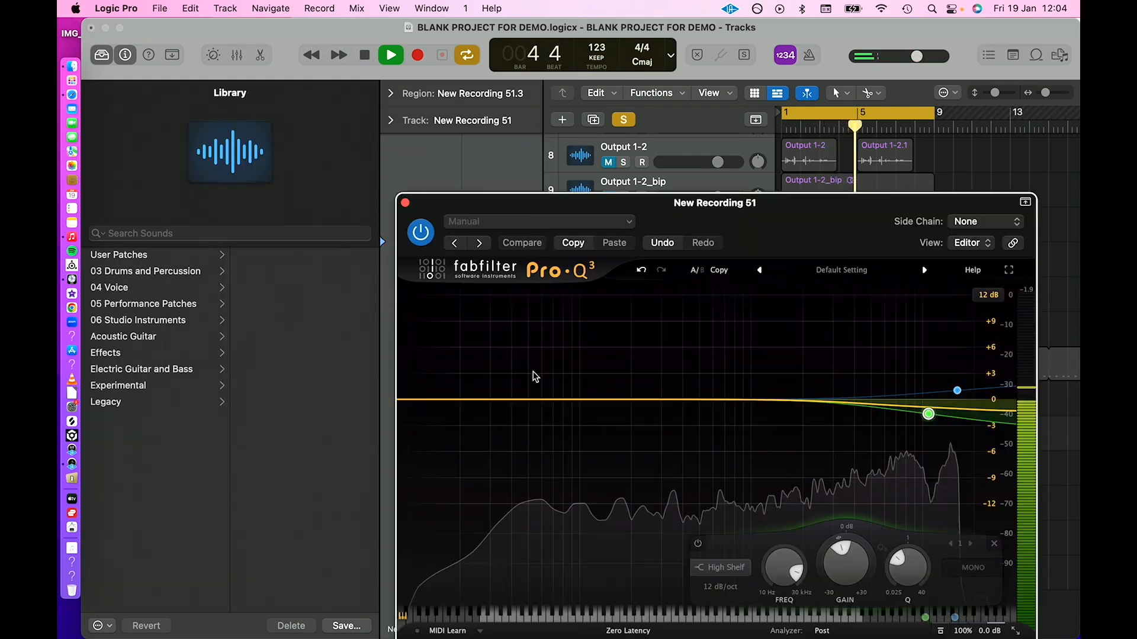
drag(418, 399, 578, 401)
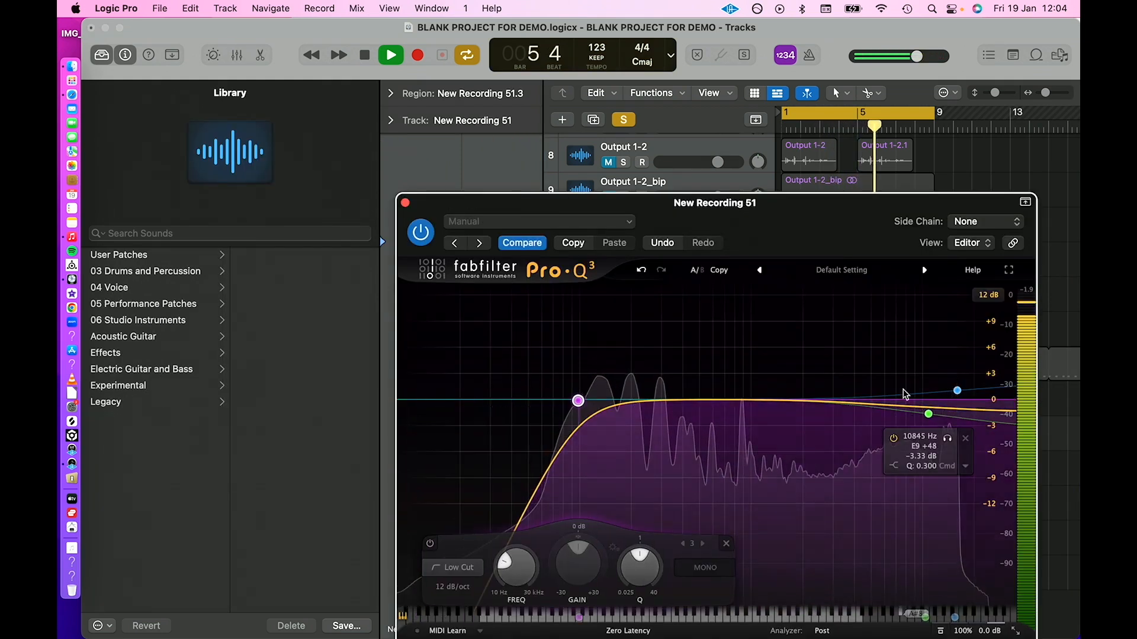
drag(928, 414, 913, 390)
drag(578, 401, 604, 401)
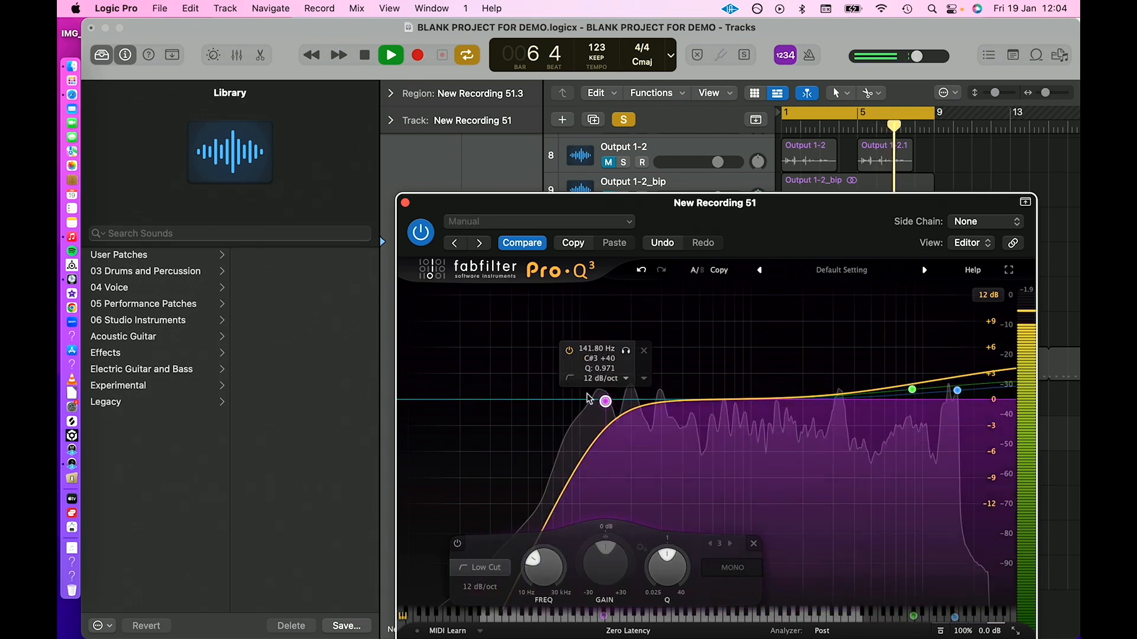
click(405, 203)
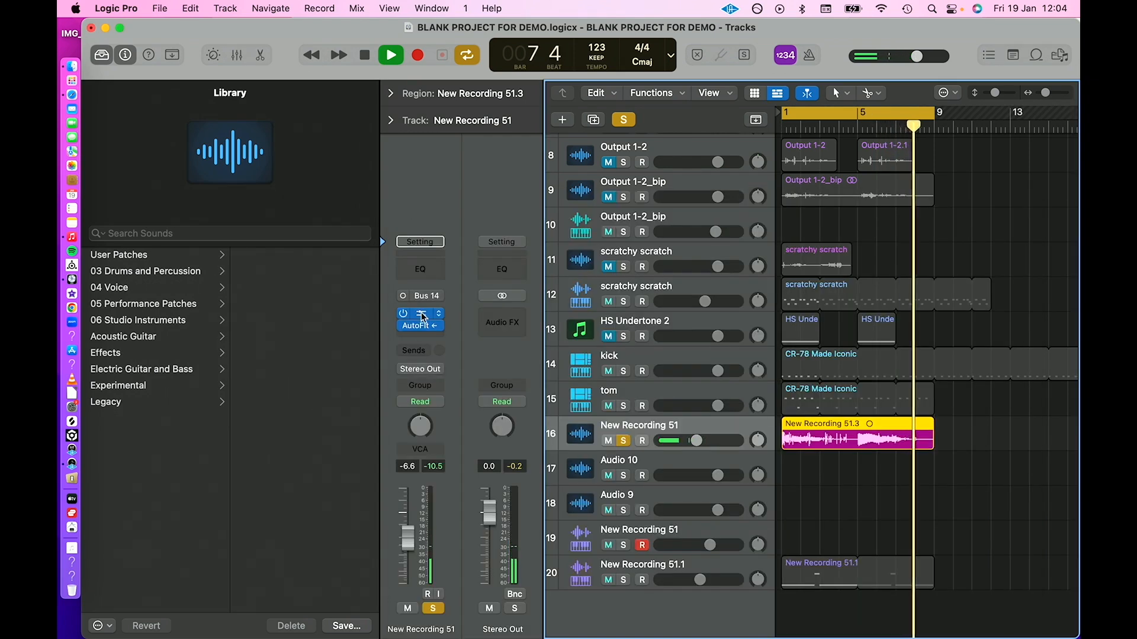
Insert a second Pro-Q 3 after the AutoFilter with a low cut and a 13.6 dB high-shelf boost at about 2385 Hz, and unsolo the track.
drag(421, 313, 431, 337)
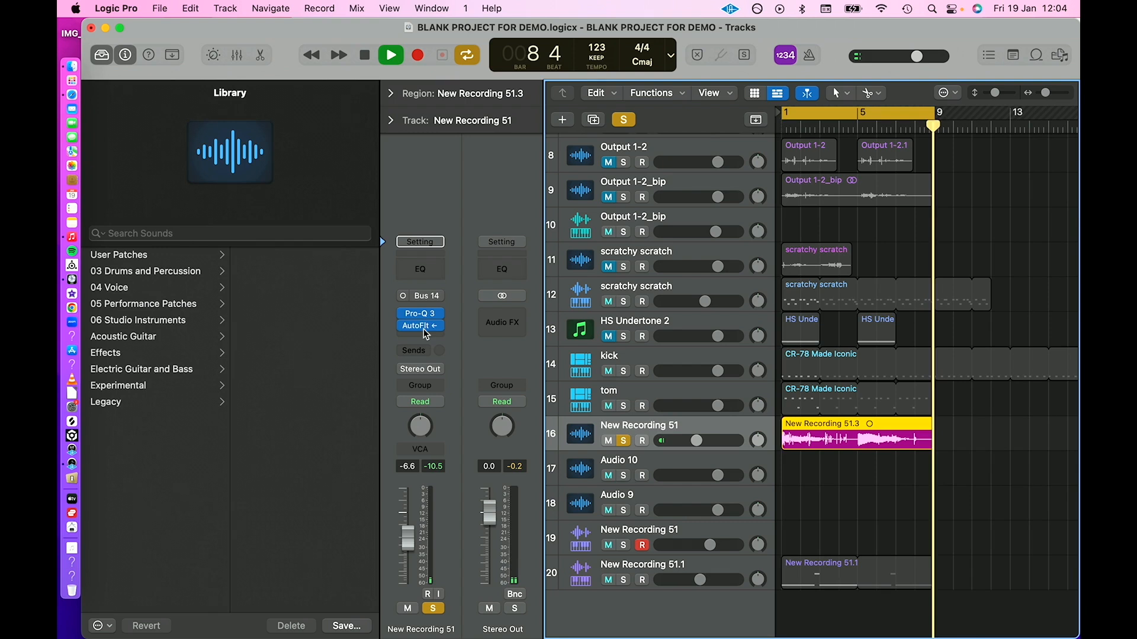
click(416, 337)
click(539, 383)
drag(415, 401, 581, 400)
drag(901, 393, 815, 377)
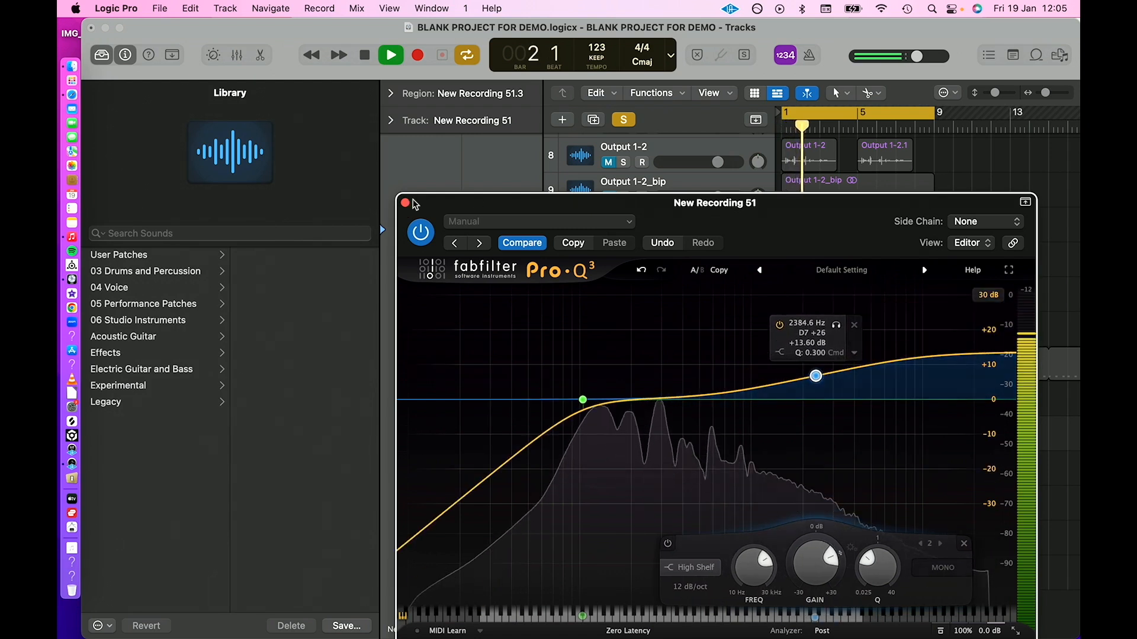
click(623, 120)
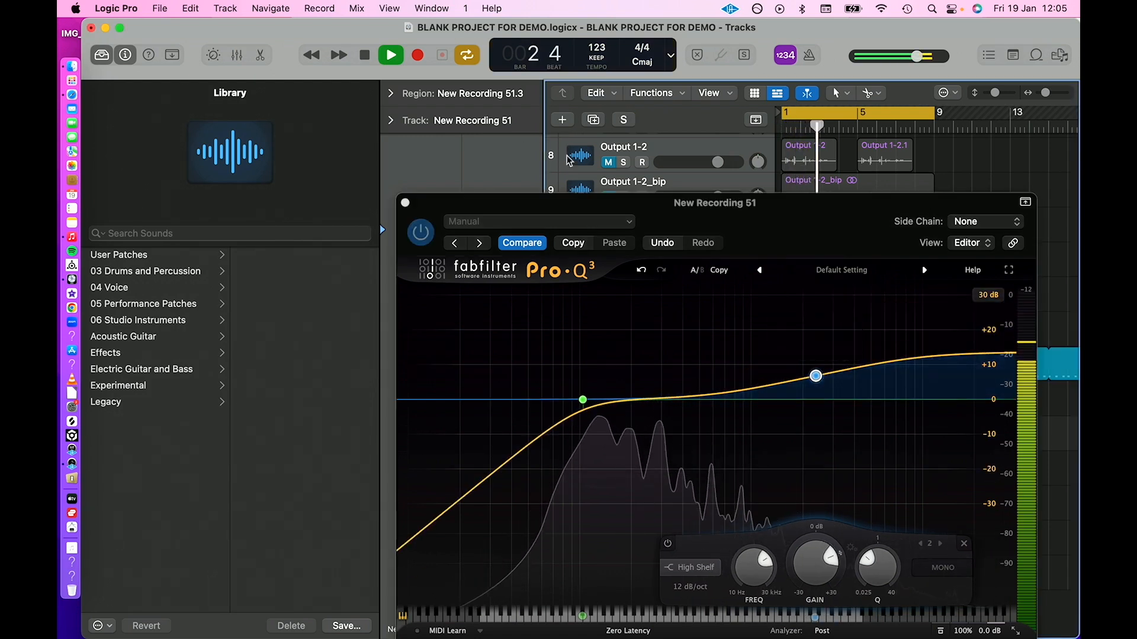
click(405, 203)
Select the New Recording 51.1 track and lower its volume slightly.
scroll(652, 414, down, 1)
click(609, 548)
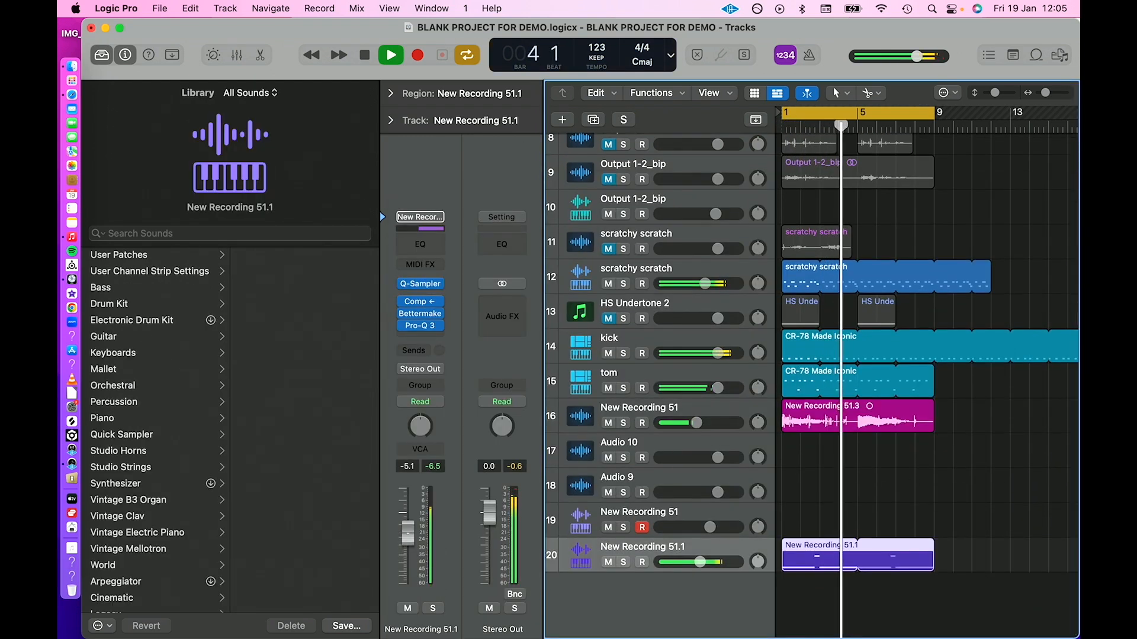
Insert a Compressor after the second Pro-Q 3 on the New Recording 51 audio track, adjust its ratio and turn on the limiter.
click(616, 423)
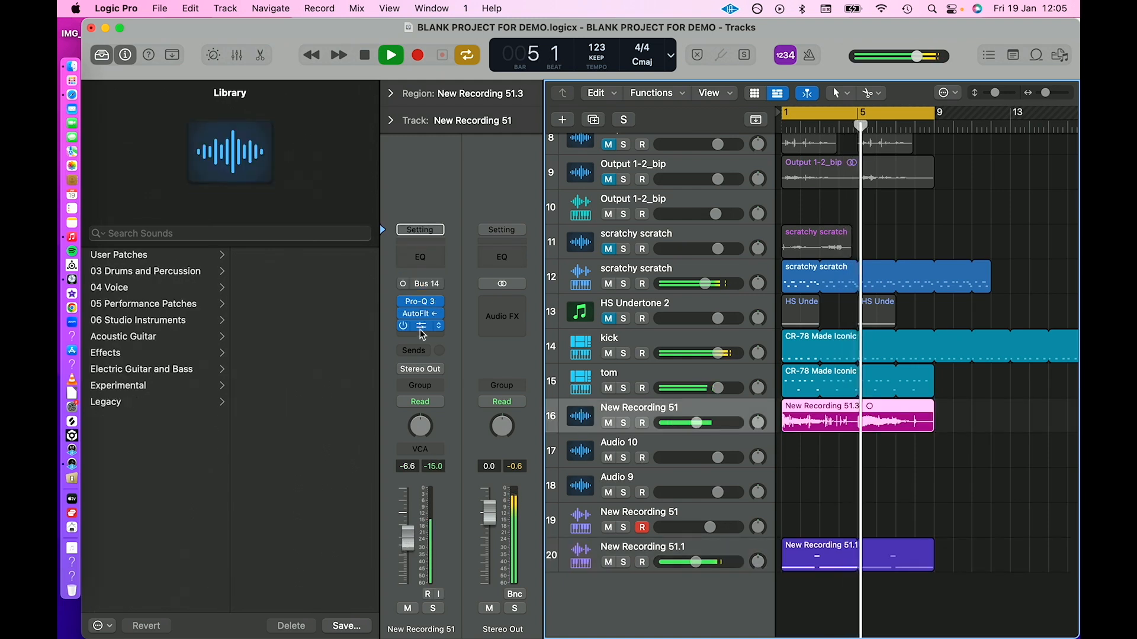
click(420, 326)
click(436, 419)
drag(580, 460, 583, 455)
click(762, 322)
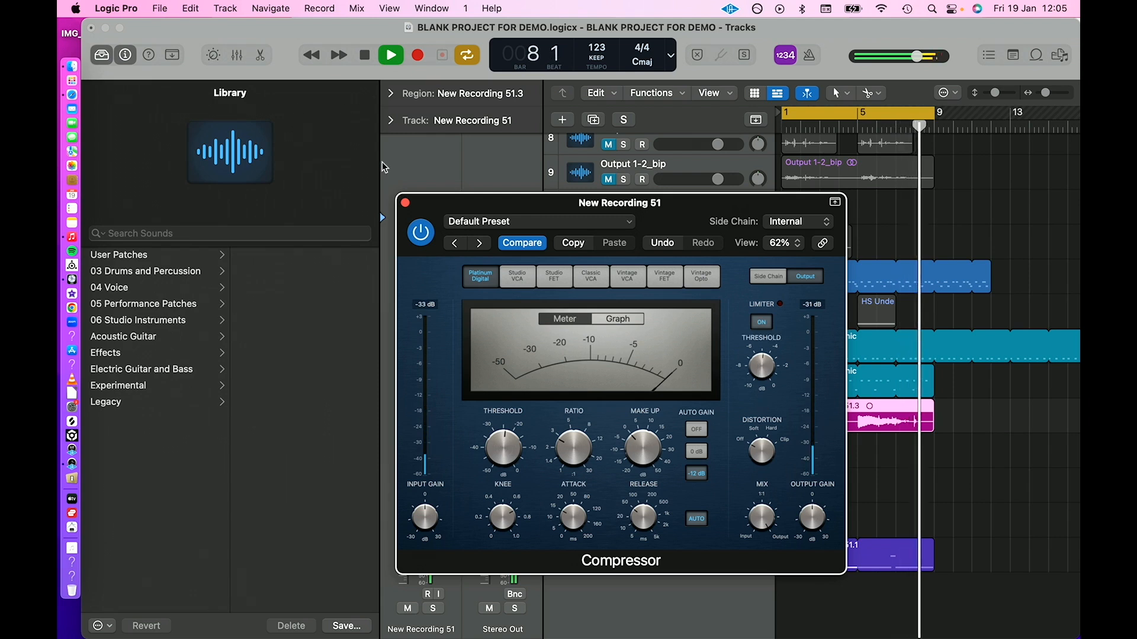
click(405, 203)
Mute the adam side chain, New Recording 51.1 and scratchy scratch instrument tracks during playback.
scroll(710, 258, up, 3)
scroll(710, 258, up, 5)
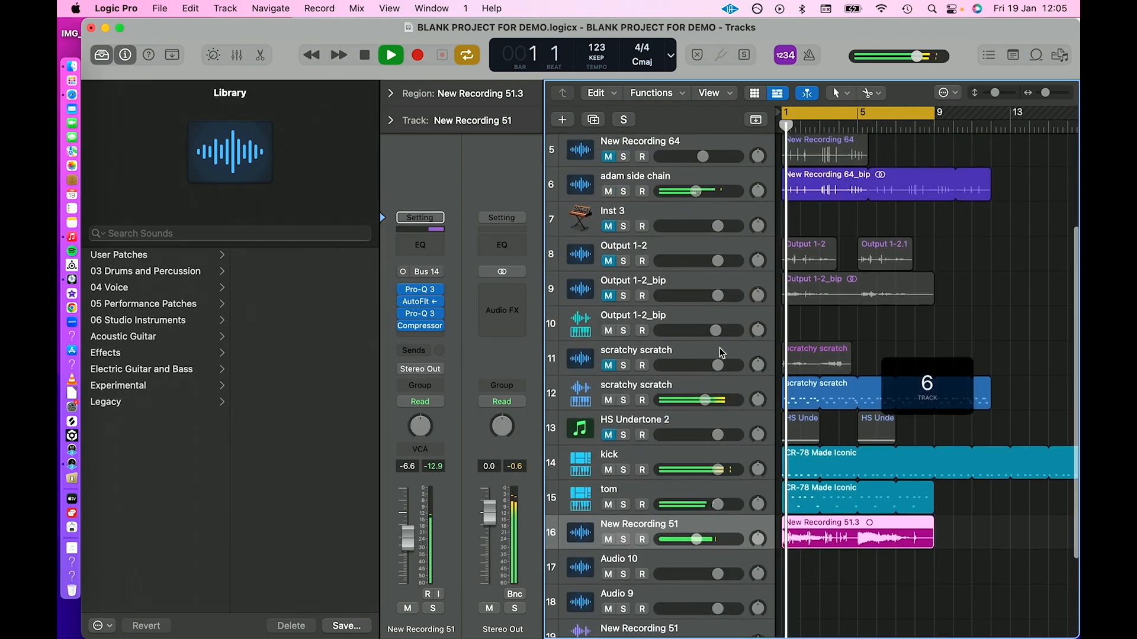
scroll(728, 385, down, 6)
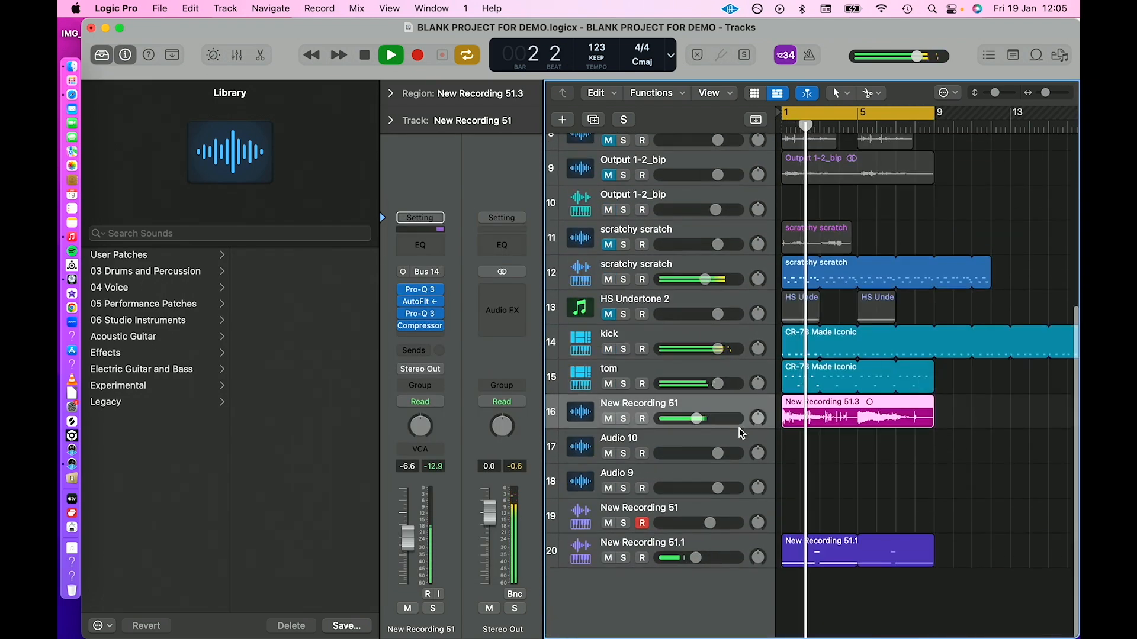
scroll(801, 459, up, 6)
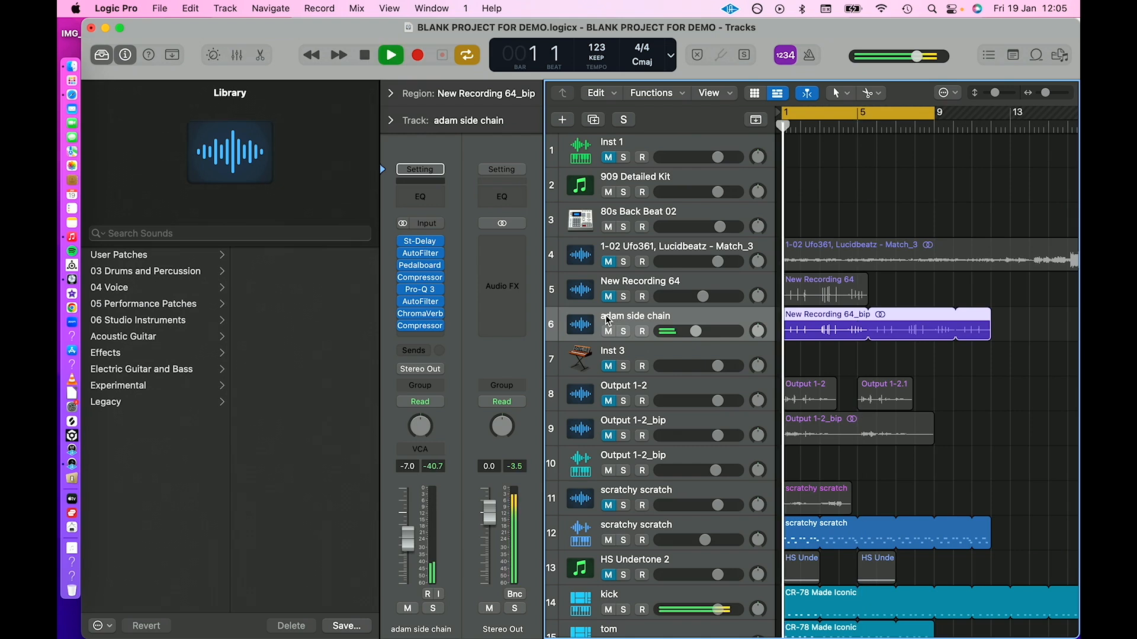
scroll(651, 594, down, 5)
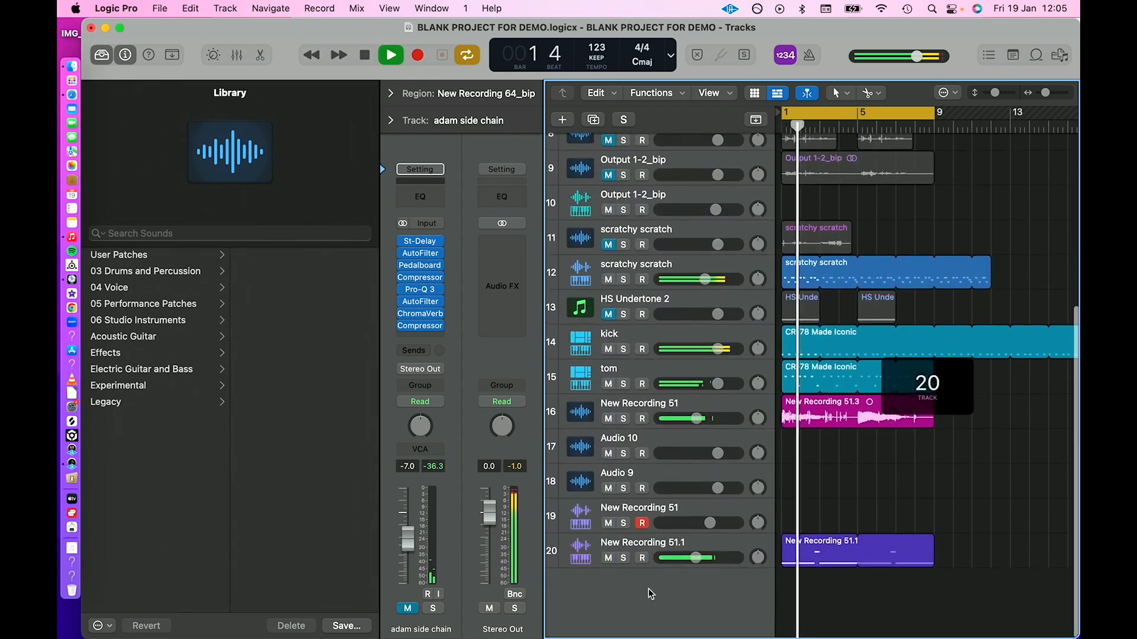
click(609, 559)
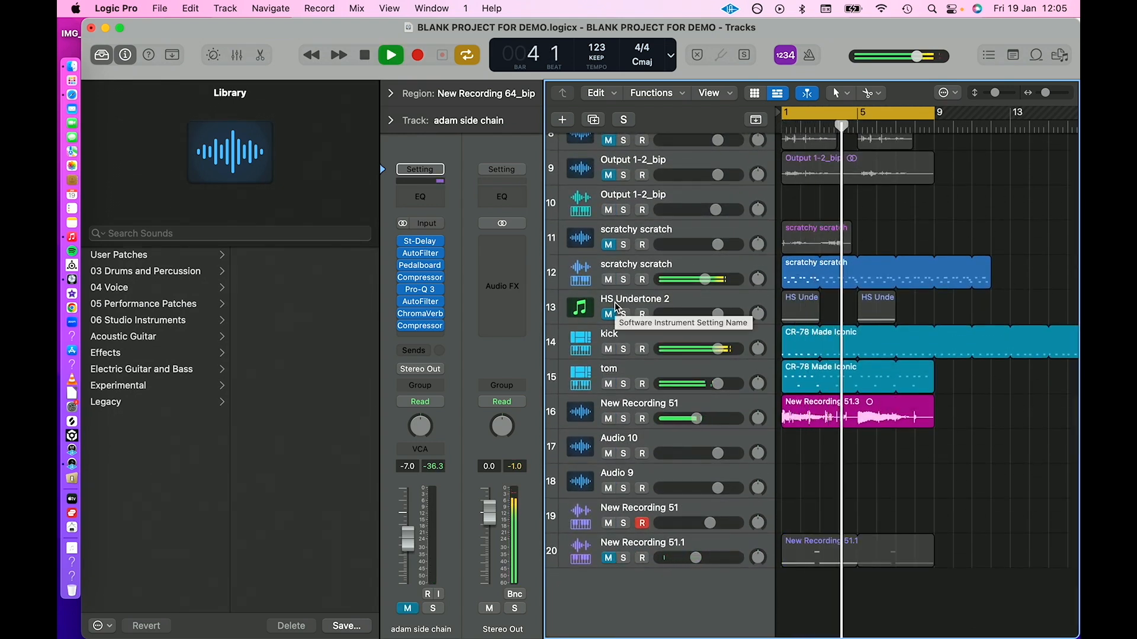
click(608, 279)
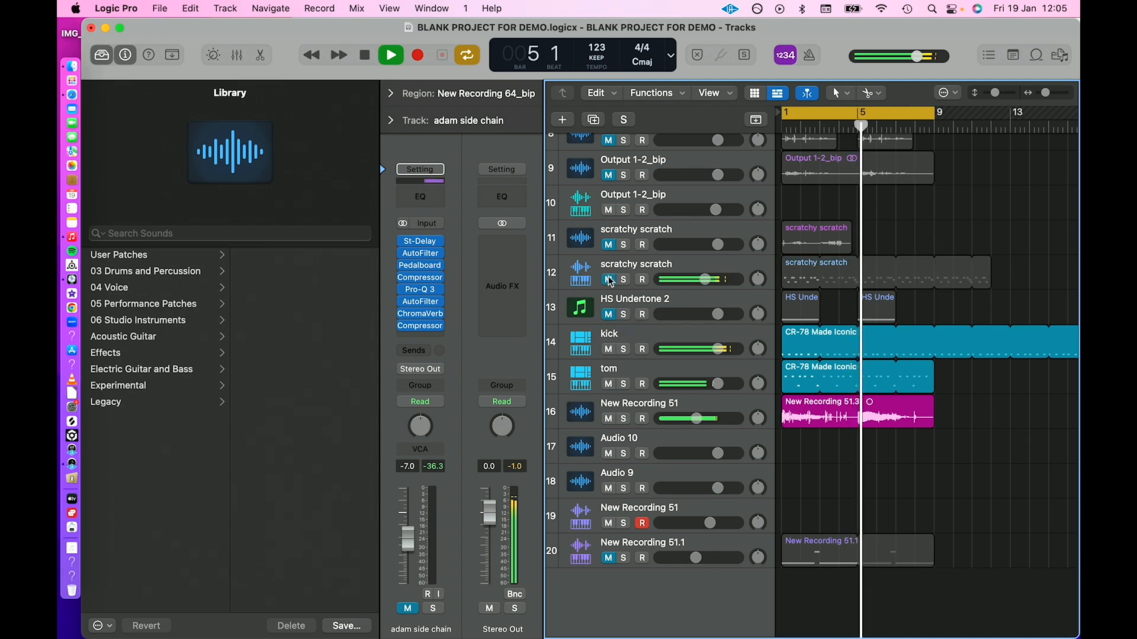
Select the New Recording 51 audio track while it plays with the kick and tom.
click(586, 407)
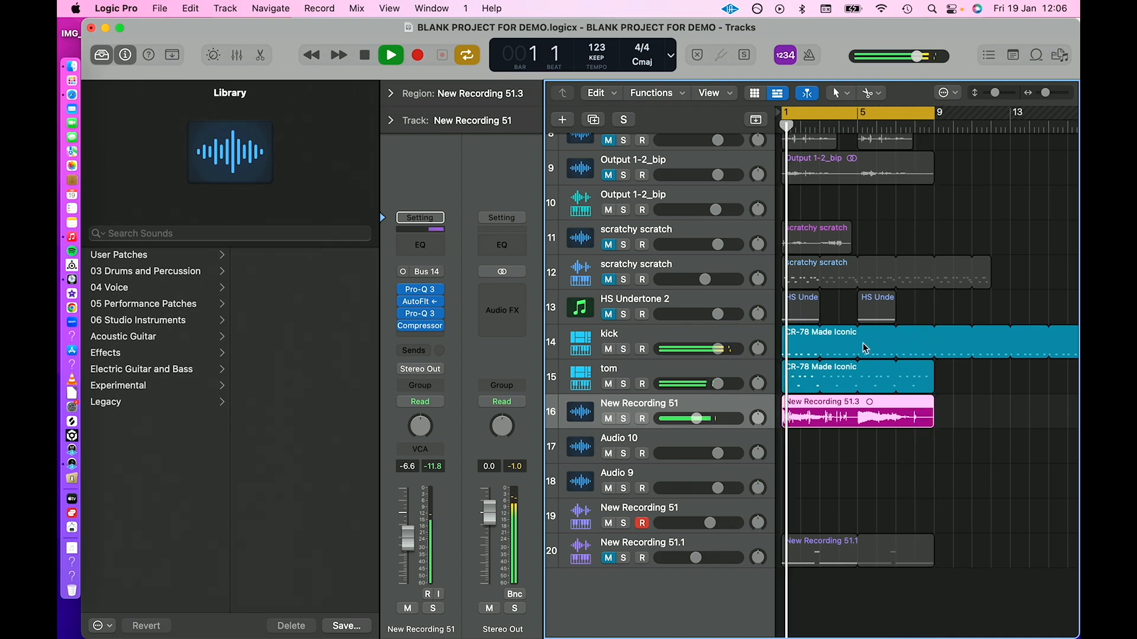
scroll(876, 343, up, 2)
scroll(900, 354, up, 1)
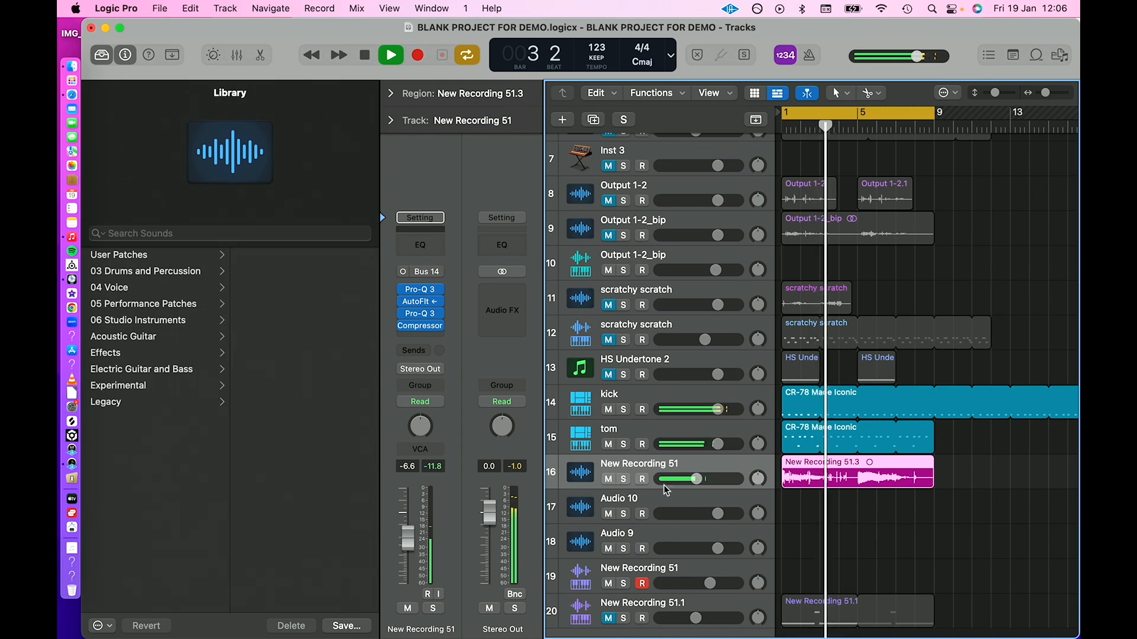
scroll(663, 485, down, 1)
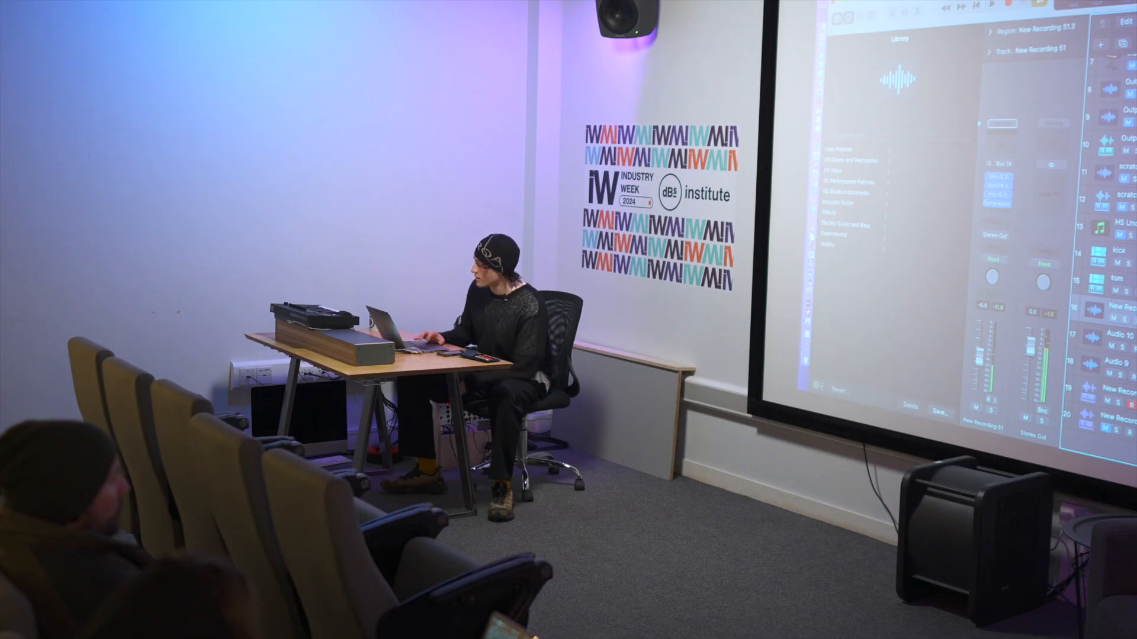